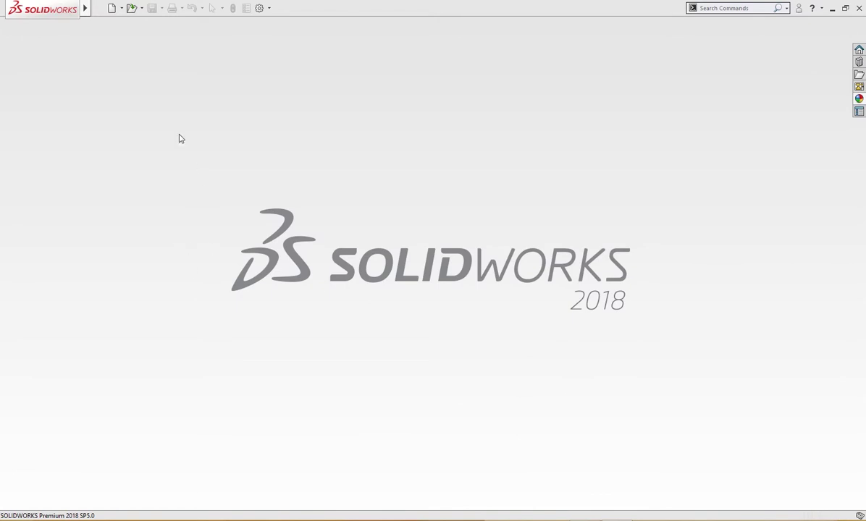
Create a new blank Part document
{"action": "left_click", "coordinate": [113, 9]}
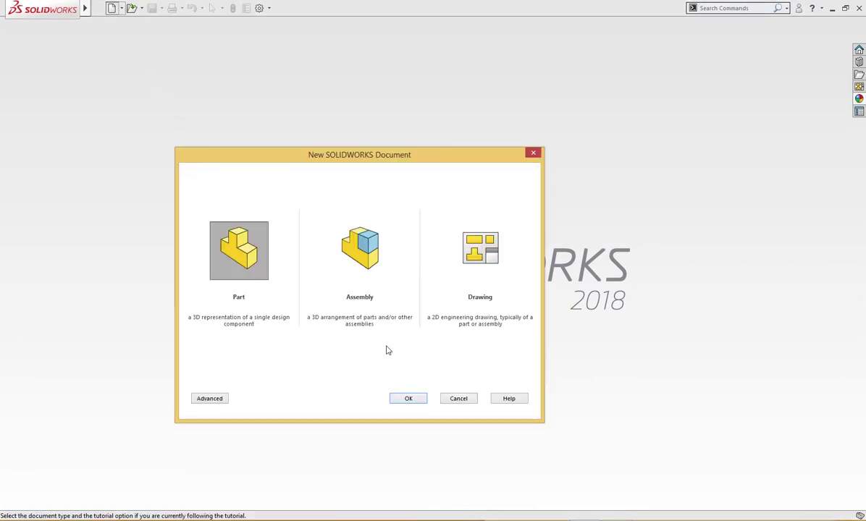
{"action": "left_click", "coordinate": [400, 399]}
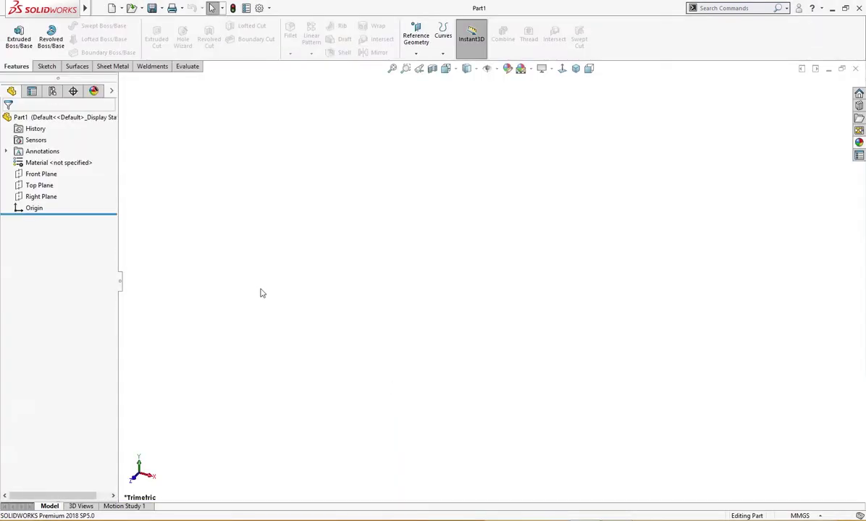
Start a Top Plane sketch and draw a circle centred on the origin
{"action": "left_click", "coordinate": [50, 186]}
{"action": "left_click", "coordinate": [56, 169]}
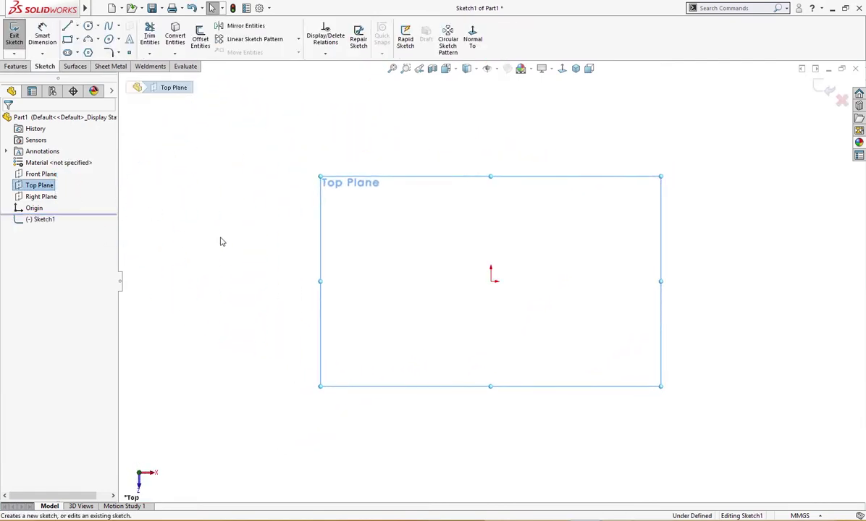
{"action": "right_click_drag", "start_coordinate": [222, 241], "coordinate": [234, 226]}
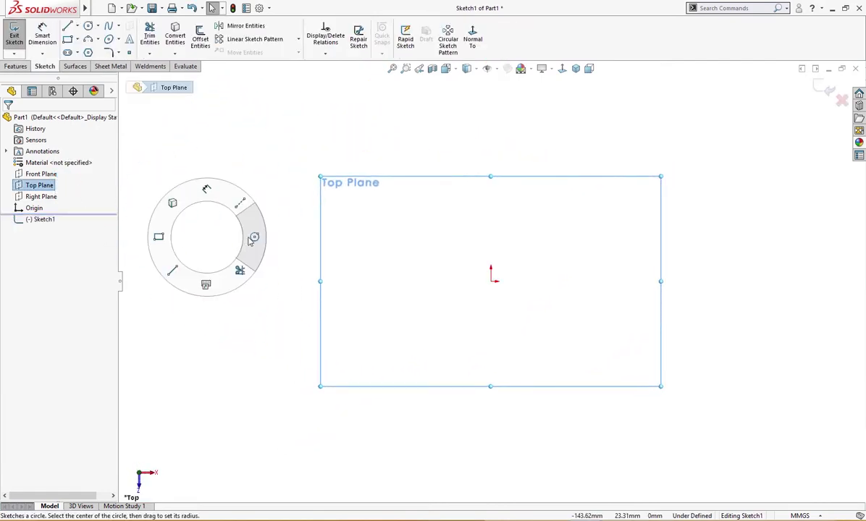
{"action": "left_click", "coordinate": [491, 281]}
{"action": "left_click", "coordinate": [495, 319]}
Dimension the circle's diameter to 22 mm
{"action": "right_click_drag", "start_coordinate": [542, 359], "coordinate": [534, 311]}
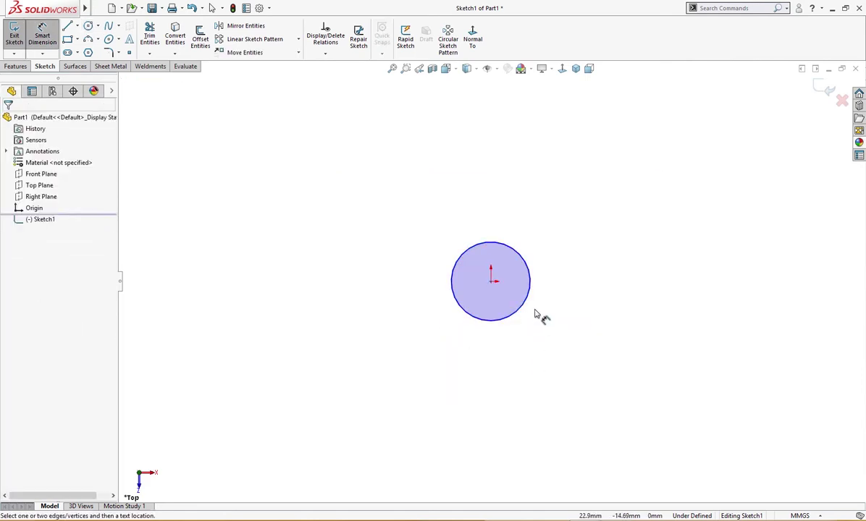
{"action": "left_click", "coordinate": [521, 311]}
{"action": "left_click", "coordinate": [549, 334]}
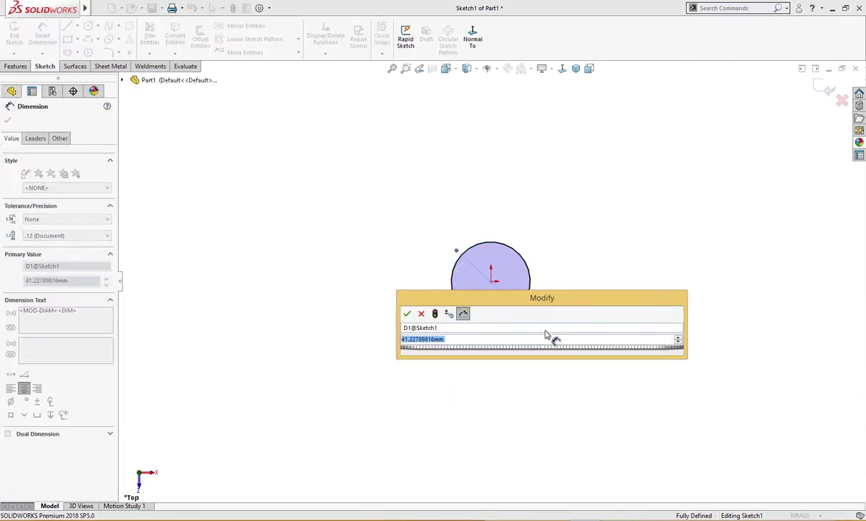
{"action": "type", "text": "22"}
{"action": "key", "text": "Return"}
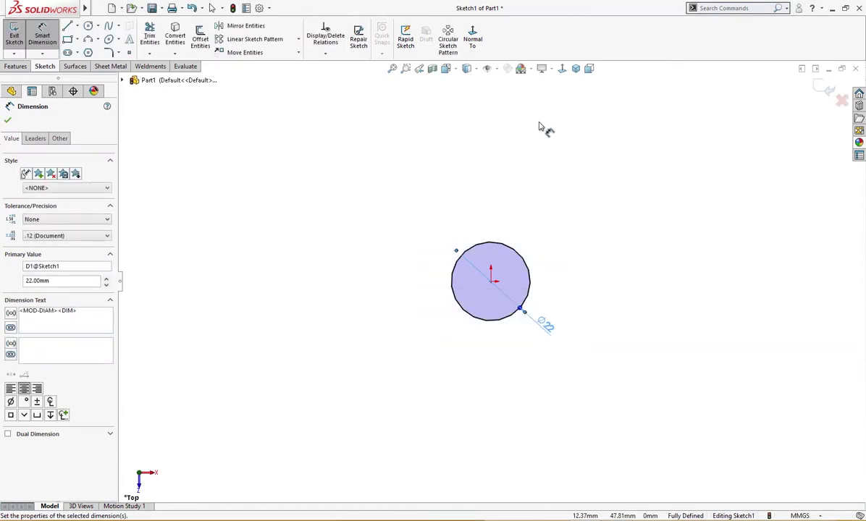
{"action": "left_click", "coordinate": [538, 207]}
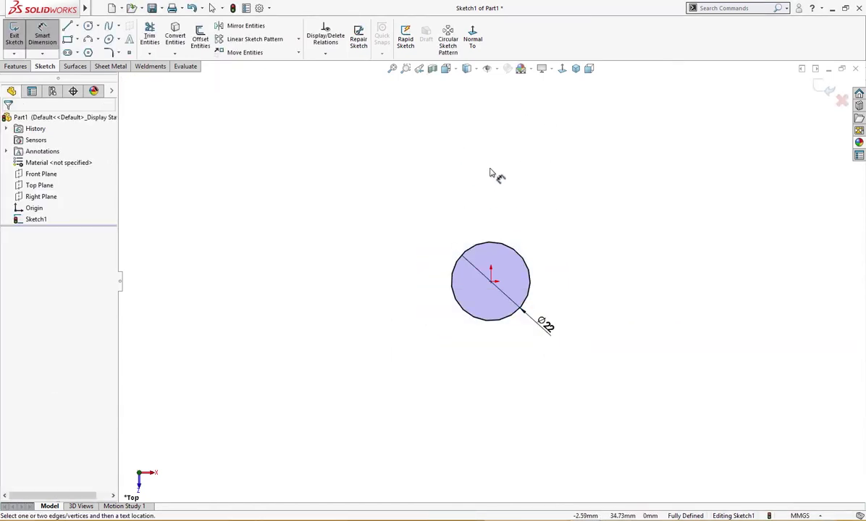
Draw a second circle above the origin and make it equal to the first
{"action": "right_click_drag", "start_coordinate": [493, 167], "coordinate": [541, 168]}
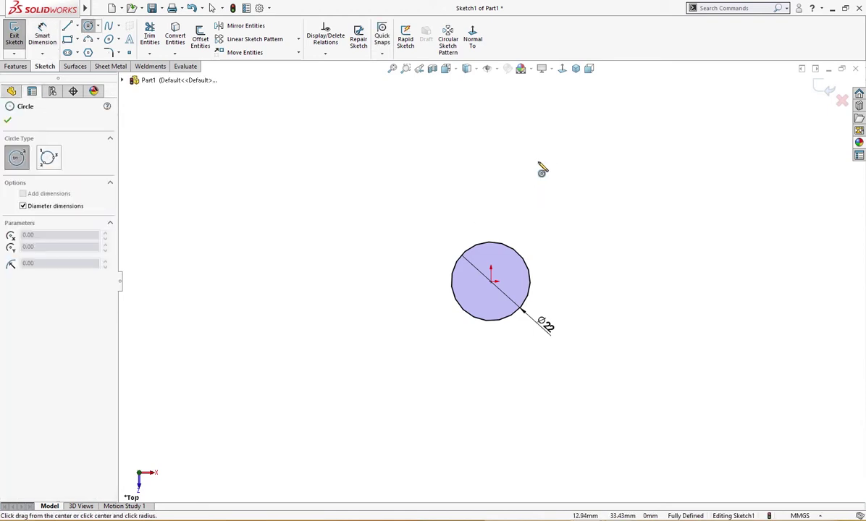
{"action": "left_click", "coordinate": [490, 157]}
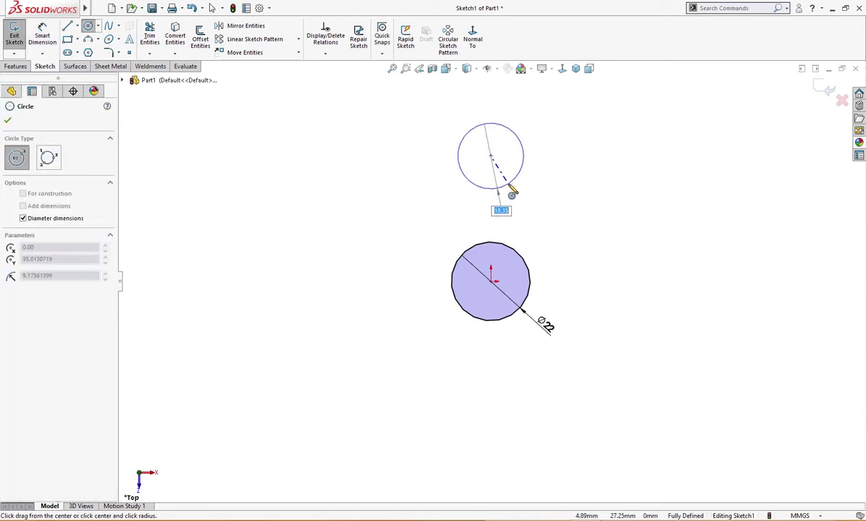
{"action": "left_click", "coordinate": [518, 186]}
{"action": "key", "text": "Escape"}
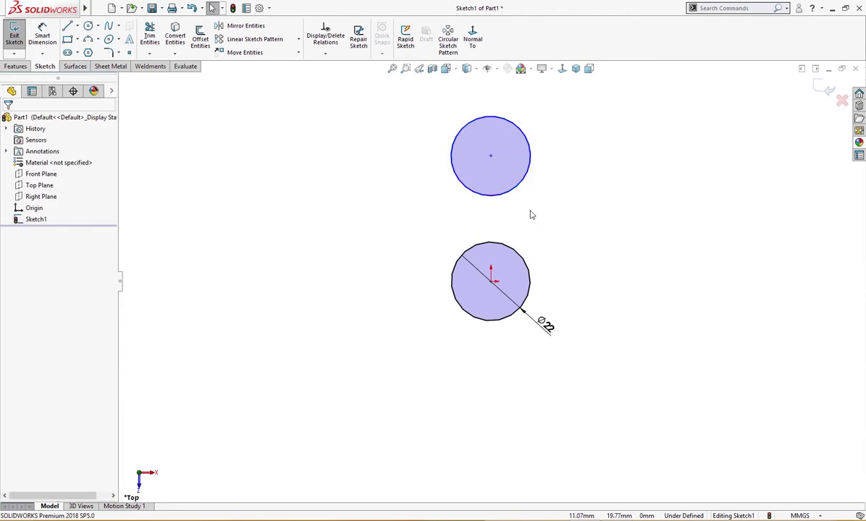
{"action": "left_click", "coordinate": [519, 253]}
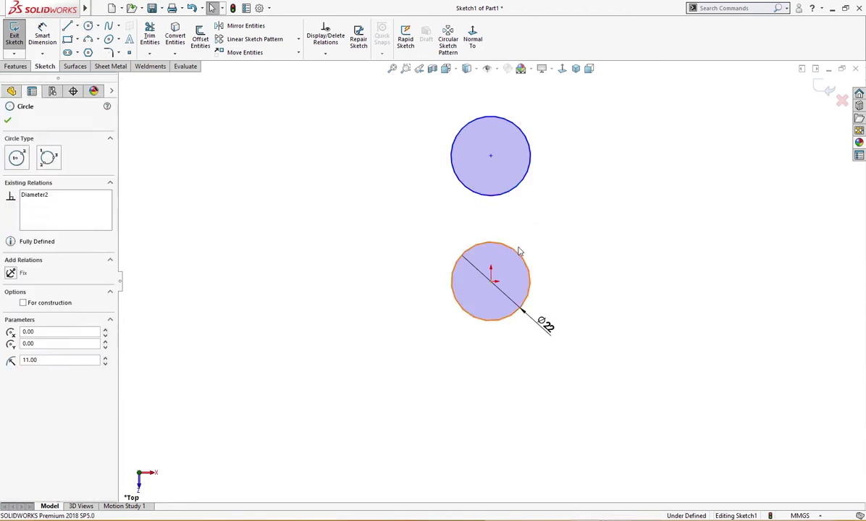
{"action": "left_click", "coordinate": [520, 184], "text": "ctrl"}
{"action": "left_click", "coordinate": [592, 143]}
{"action": "left_click", "coordinate": [580, 189]}
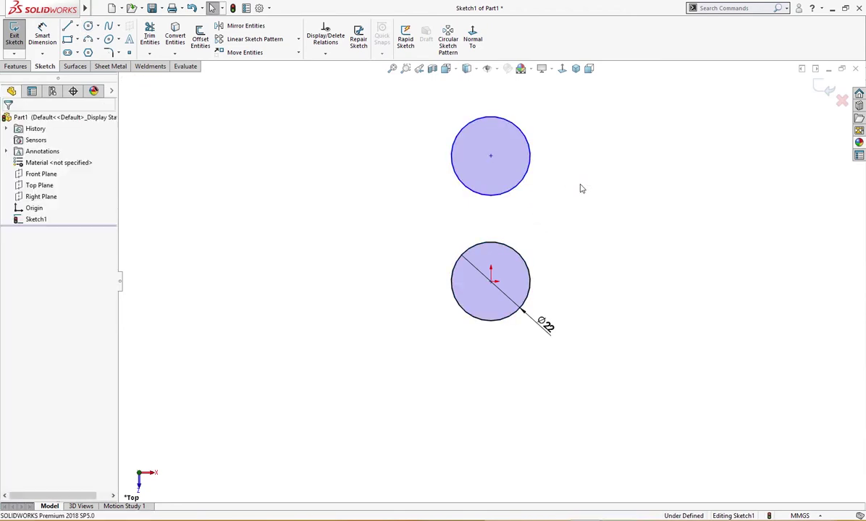
Dimension the centre-to-centre distance between the two circles as 30 mm
{"action": "key", "text": "d"}
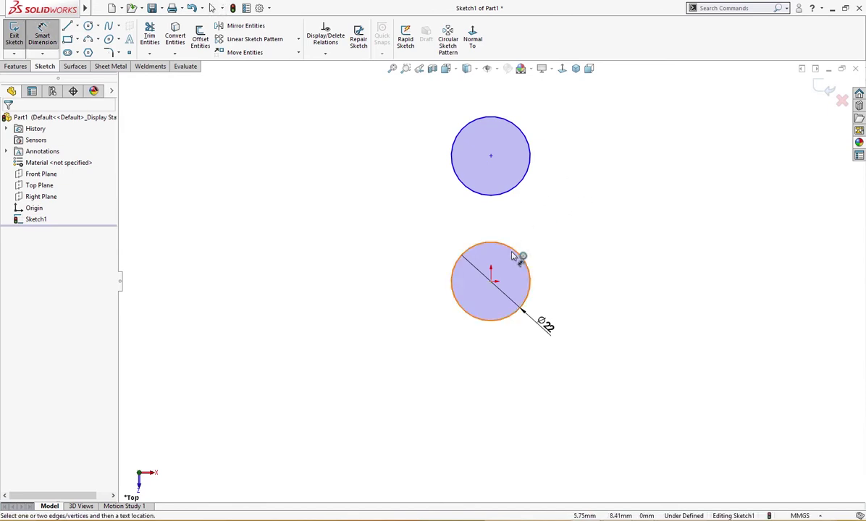
{"action": "left_click", "coordinate": [518, 255]}
{"action": "left_click", "coordinate": [512, 192]}
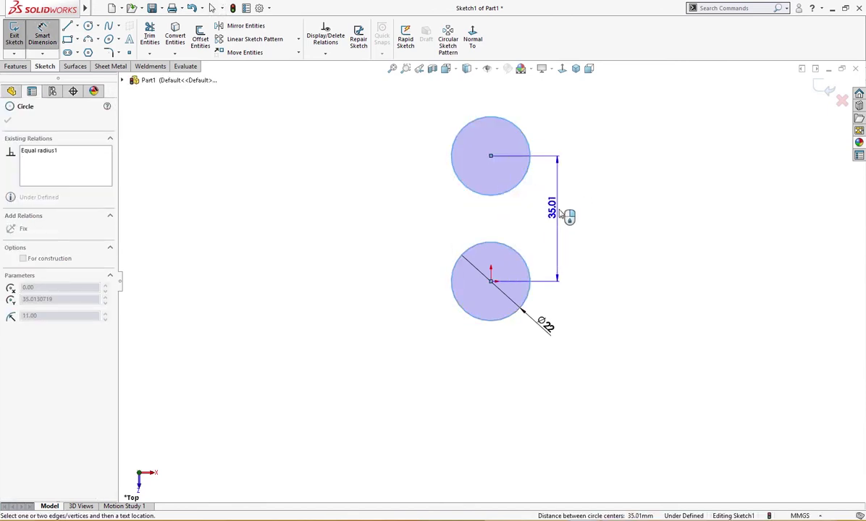
{"action": "left_click", "coordinate": [562, 215]}
{"action": "type", "text": "30.00mm"}
{"action": "key", "text": "Return"}
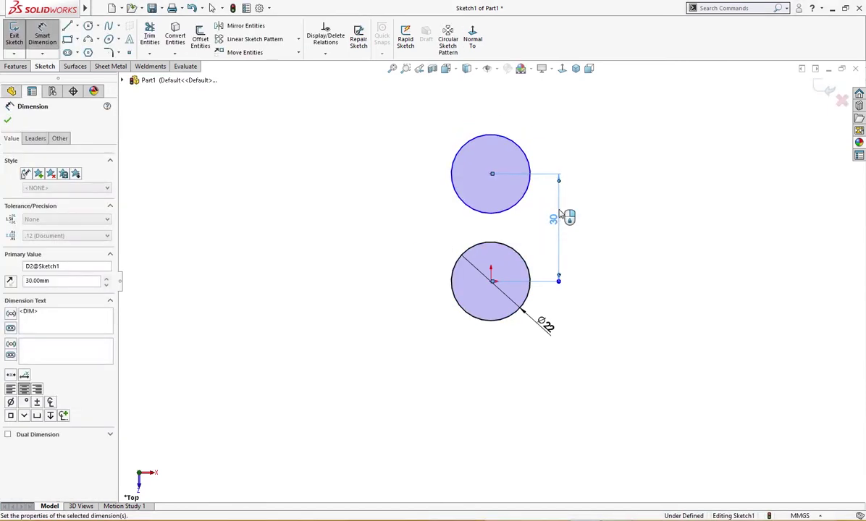
{"action": "left_click", "coordinate": [607, 205]}
Add a Vertical relation between the two circle centres
{"action": "key", "text": "Escape"}
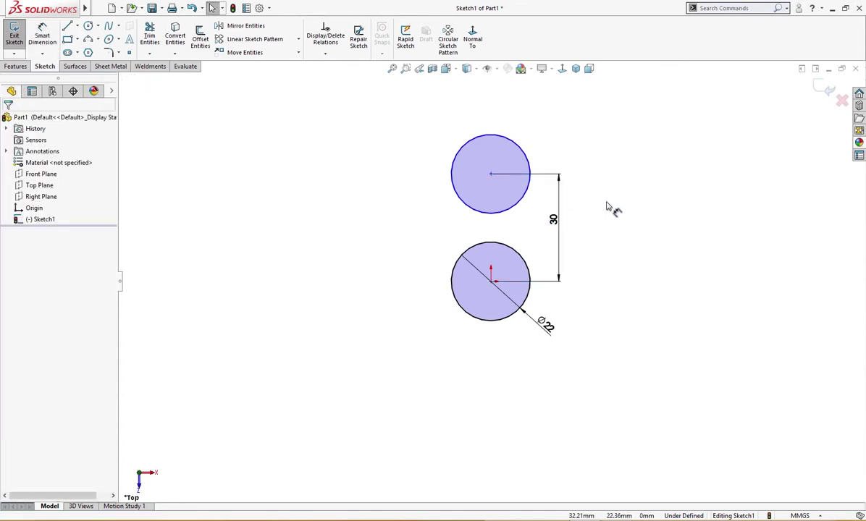
{"action": "left_click", "coordinate": [490, 174]}
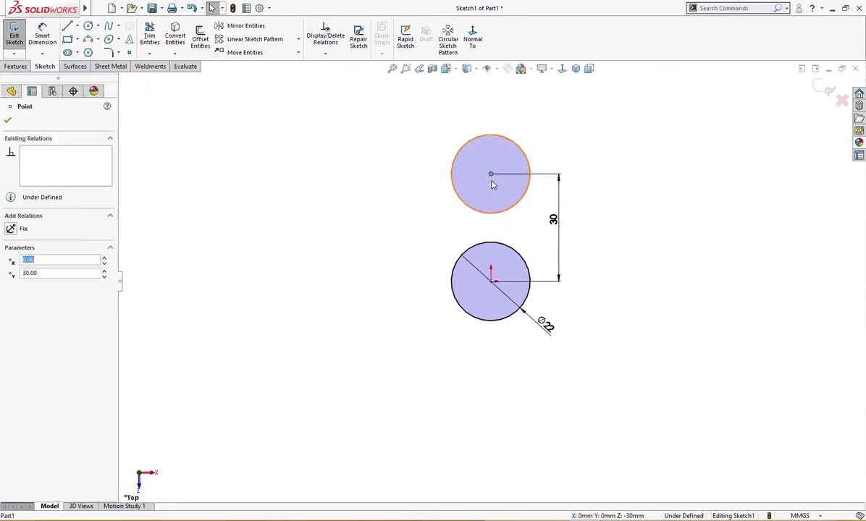
{"action": "left_click", "coordinate": [490, 282], "text": "ctrl"}
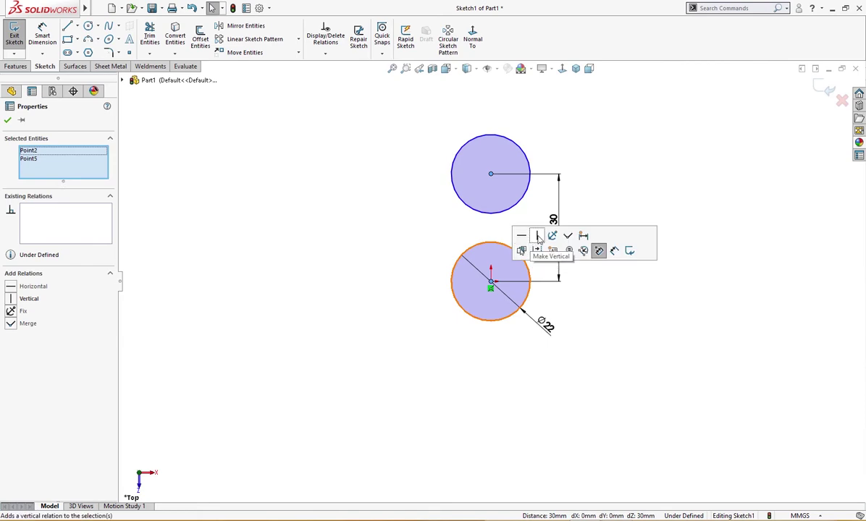
{"action": "left_click", "coordinate": [539, 239]}
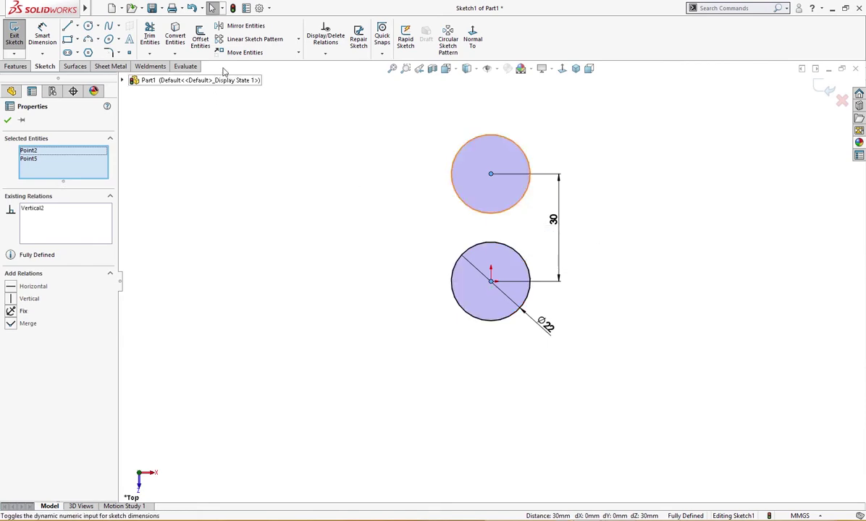
Circular-pattern the upper circle into three instances around the origin
{"action": "left_click", "coordinate": [297, 39]}
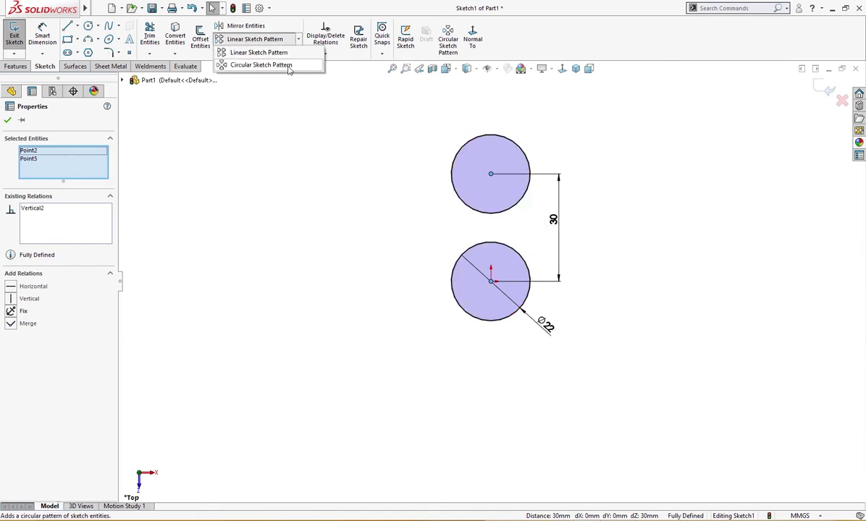
{"action": "left_click", "coordinate": [289, 65]}
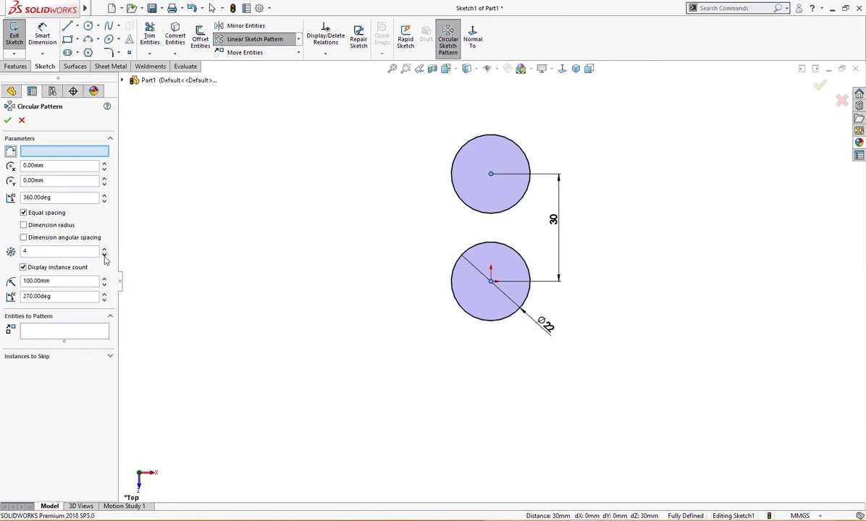
{"action": "left_click", "coordinate": [458, 201]}
{"action": "left_click", "coordinate": [7, 121]}
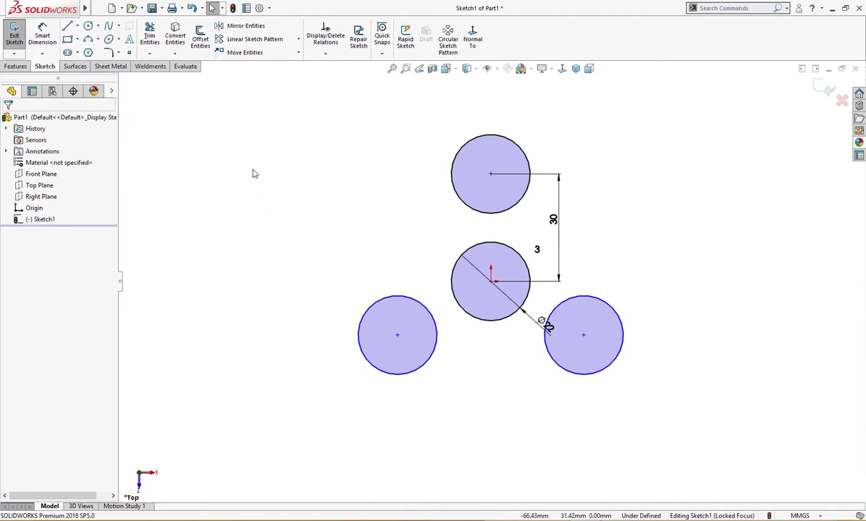
Draw a large origin-centred circle through the outer centres and make it construction geometry
{"action": "right_click_drag", "start_coordinate": [251, 186], "coordinate": [301, 179]}
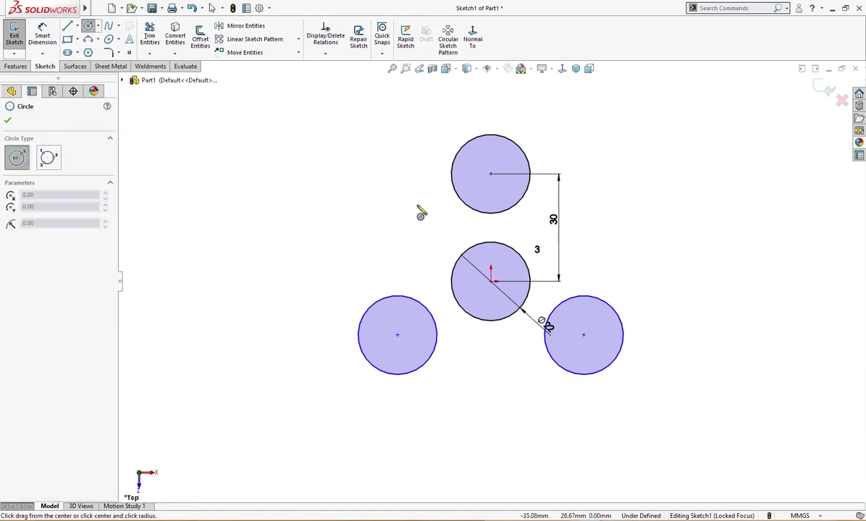
{"action": "left_click", "coordinate": [490, 281]}
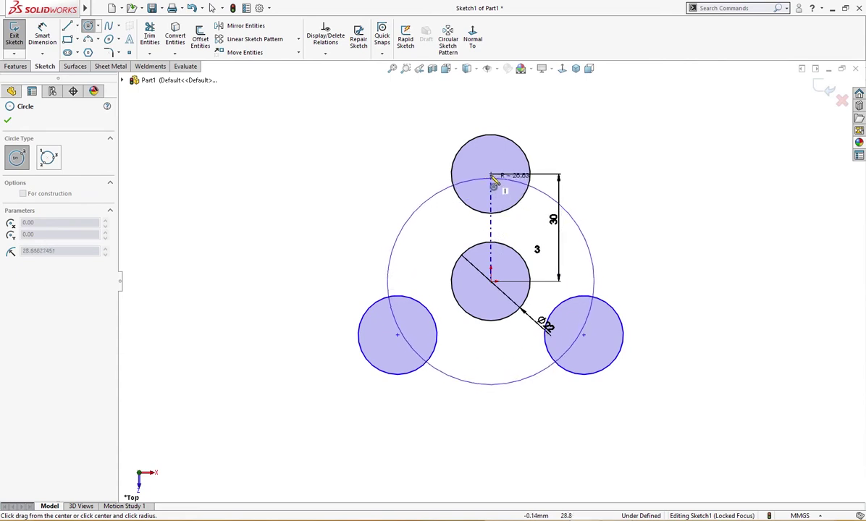
{"action": "left_click", "coordinate": [491, 185]}
{"action": "key", "text": "Escape"}
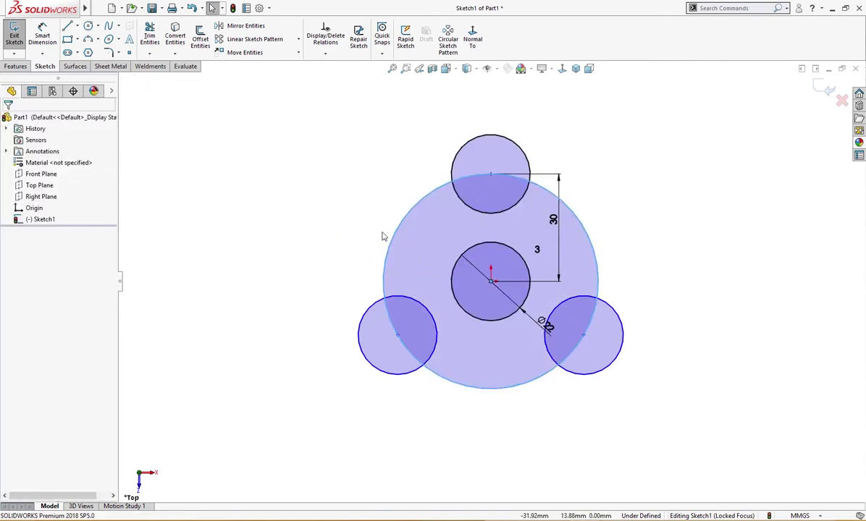
{"action": "left_click", "coordinate": [409, 211]}
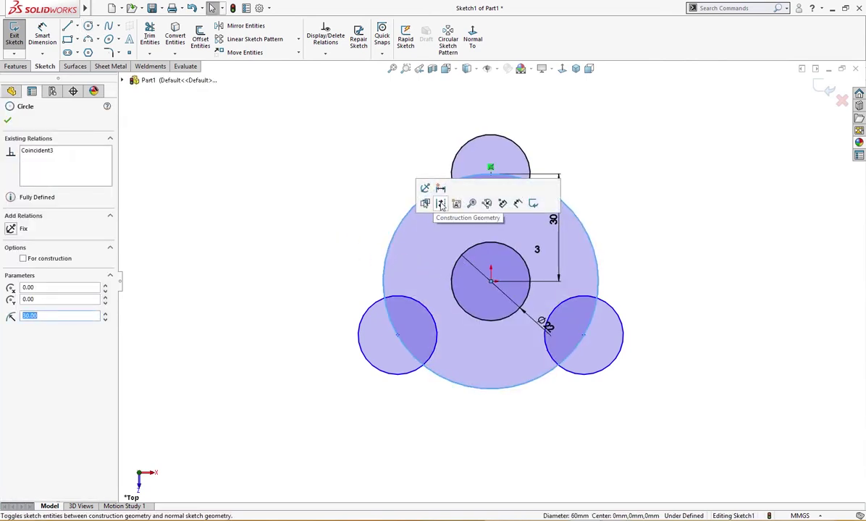
{"action": "left_click", "coordinate": [441, 204]}
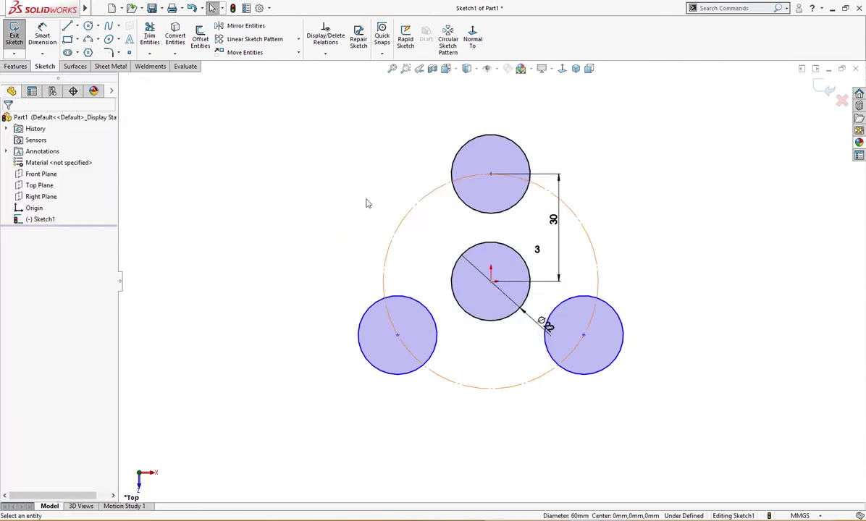
Make the lower-left and lower-right circle centres coincident with the construction circle
{"action": "left_click", "coordinate": [445, 383]}
{"action": "left_click", "coordinate": [397, 334], "text": "ctrl"}
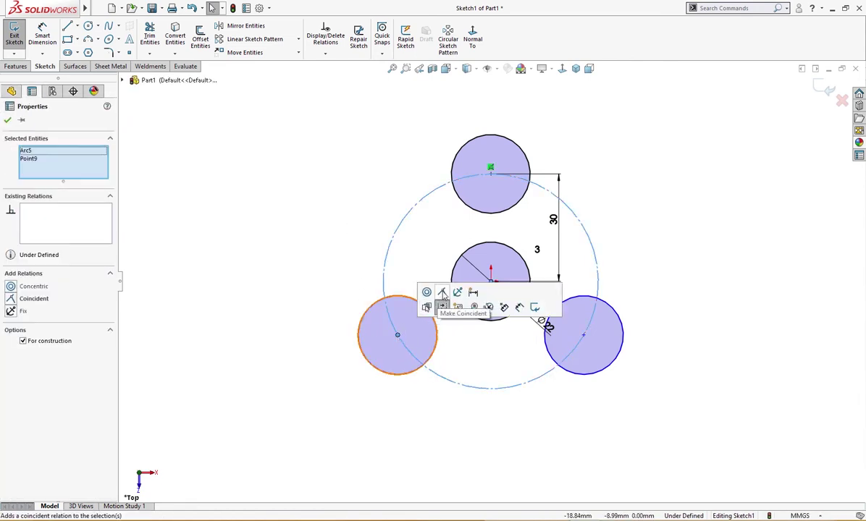
{"action": "left_click", "coordinate": [442, 292]}
{"action": "left_click", "coordinate": [450, 347]}
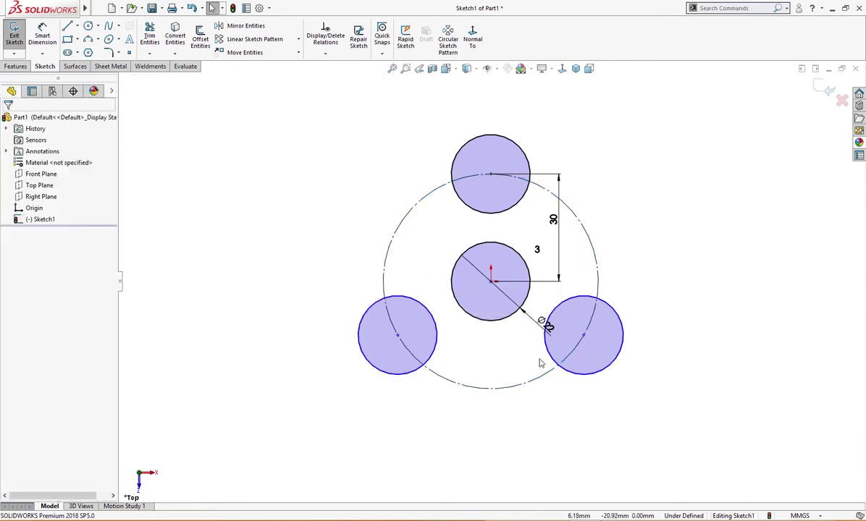
{"action": "left_click", "coordinate": [583, 336]}
{"action": "left_click", "coordinate": [550, 372], "text": "ctrl"}
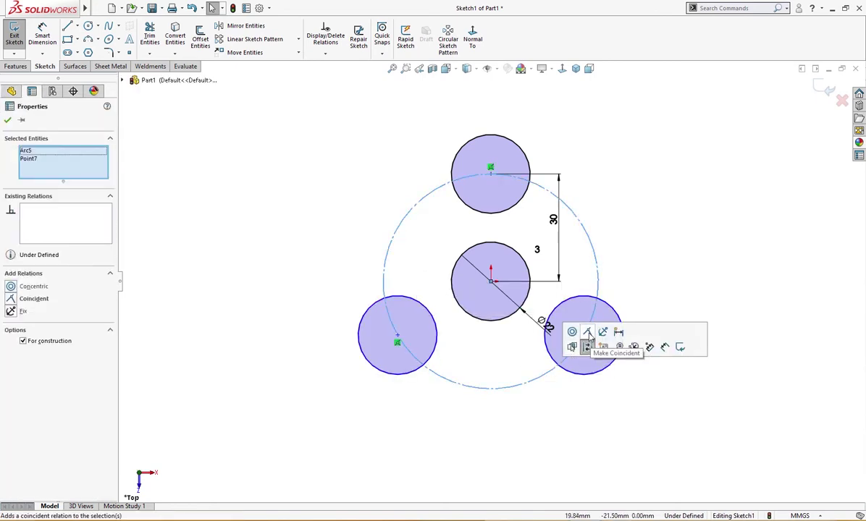
{"action": "left_click", "coordinate": [588, 345]}
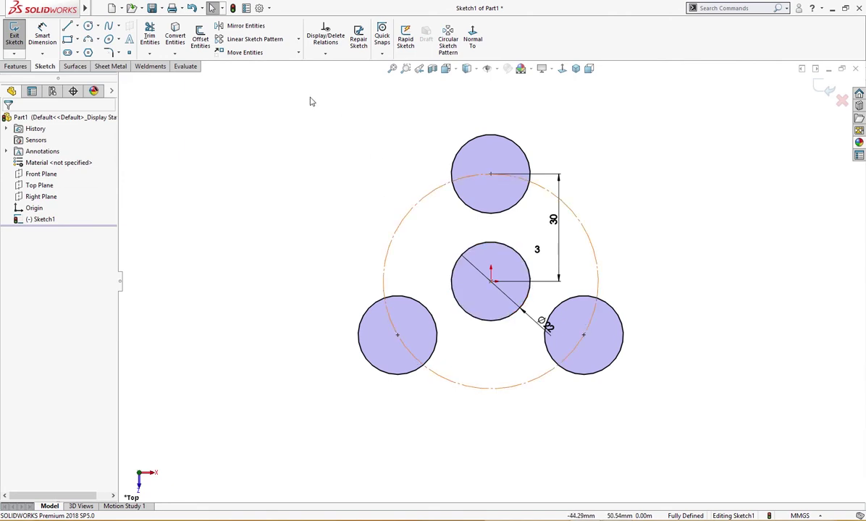
Offset the top, lower-left and lower-right circles 6 mm outward
{"action": "left_click", "coordinate": [200, 38]}
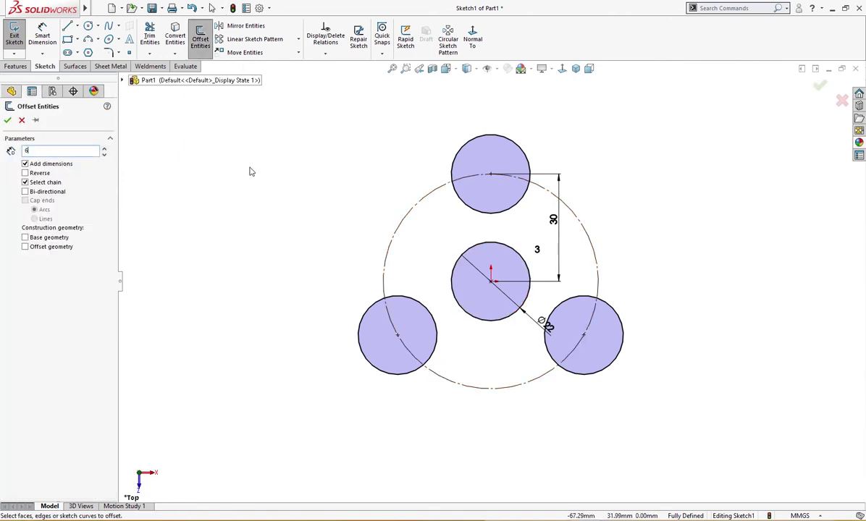
{"action": "left_click", "coordinate": [464, 203]}
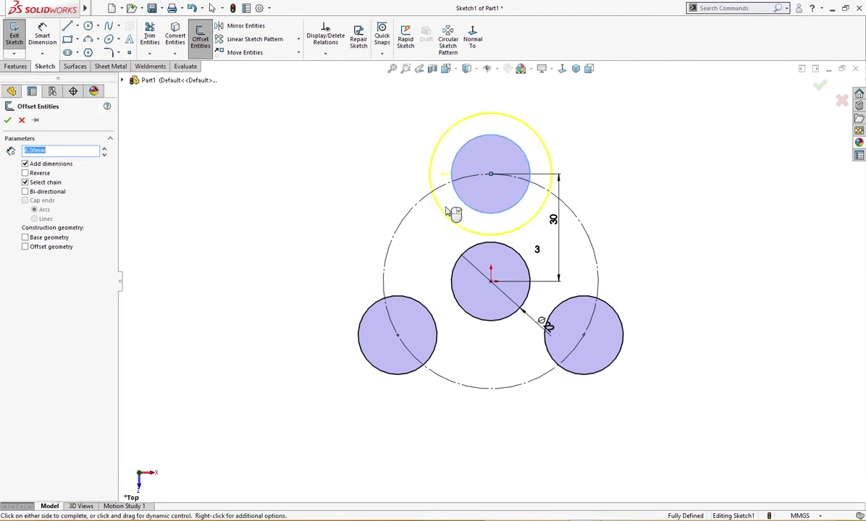
{"action": "left_click", "coordinate": [406, 300]}
{"action": "left_click", "coordinate": [565, 371]}
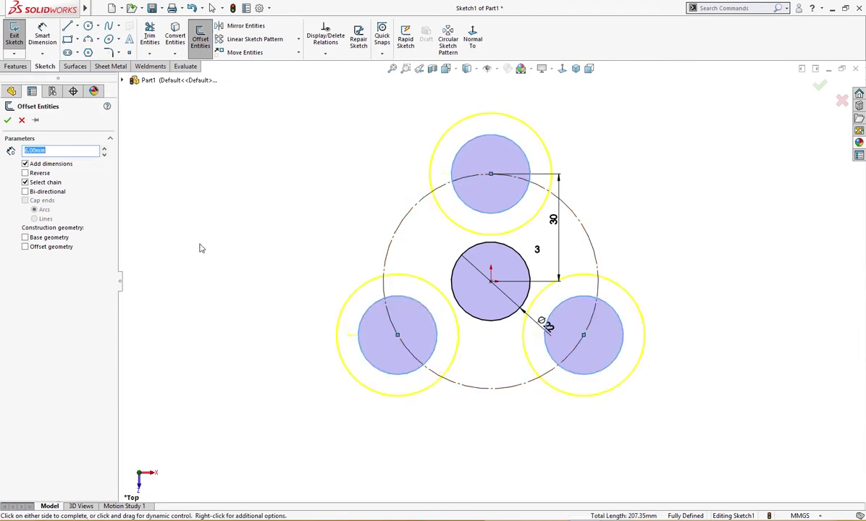
{"action": "left_click", "coordinate": [6, 121]}
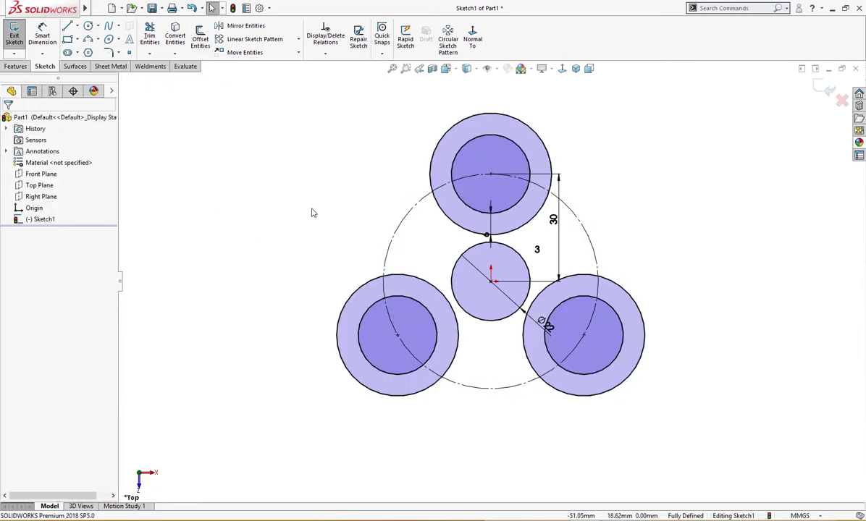
{"action": "right_click_drag", "start_coordinate": [314, 208], "coordinate": [298, 223]}
Draw a three-point arc between the lower-left and lower-right offset circles
{"action": "key", "text": "s"}
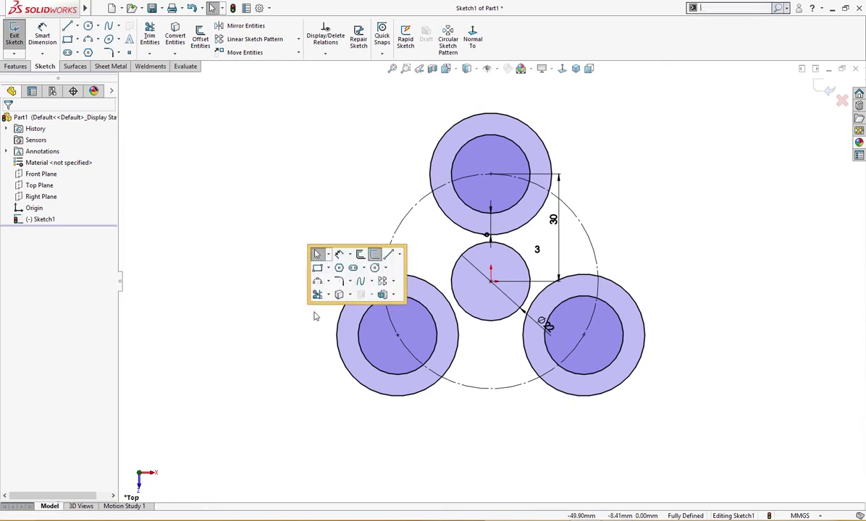
{"action": "left_click", "coordinate": [319, 282]}
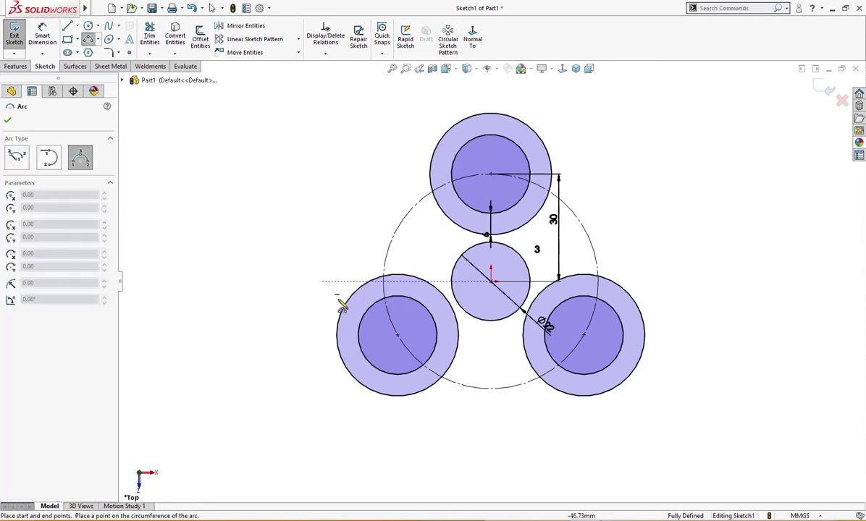
{"action": "left_click", "coordinate": [417, 402]}
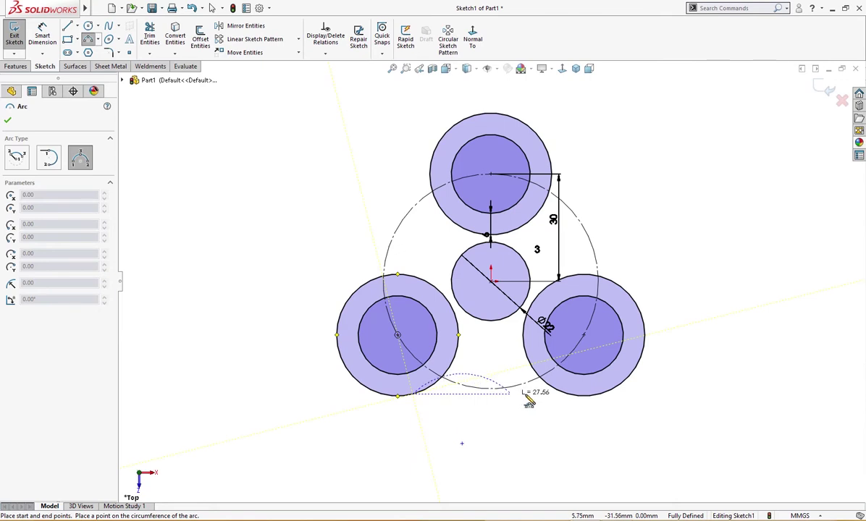
{"action": "left_click", "coordinate": [567, 403]}
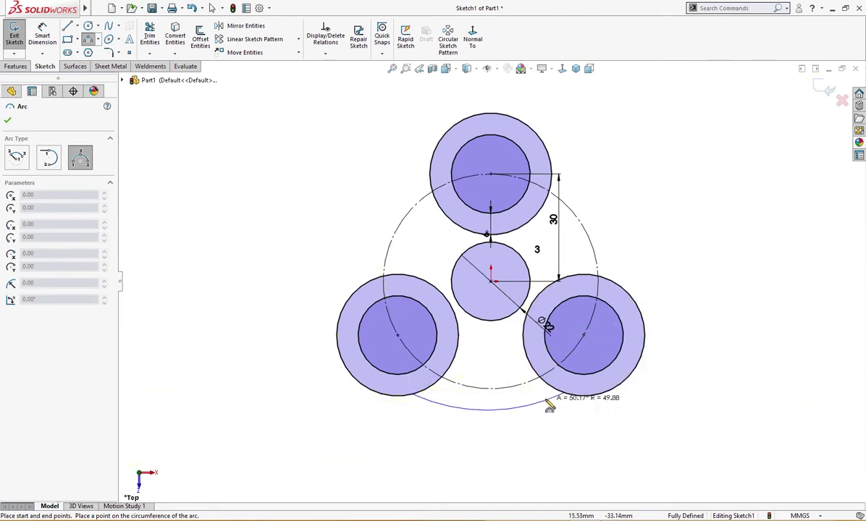
{"action": "left_click", "coordinate": [540, 397]}
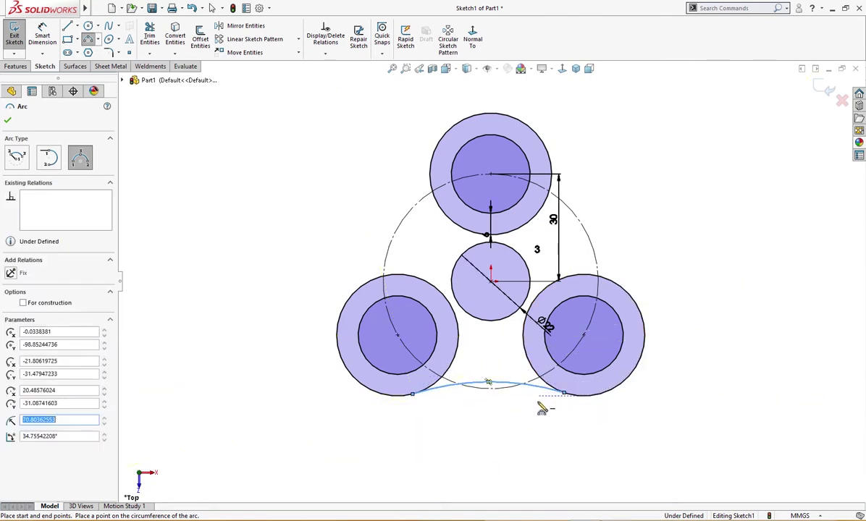
{"action": "key", "text": "Escape"}
Make the bottom arc tangent to both lower offset circles
{"action": "scroll", "coordinate": [572, 407], "scroll_direction": "up", "scroll_amount": 2}
{"action": "scroll", "coordinate": [572, 407], "scroll_direction": "up", "scroll_amount": 3}
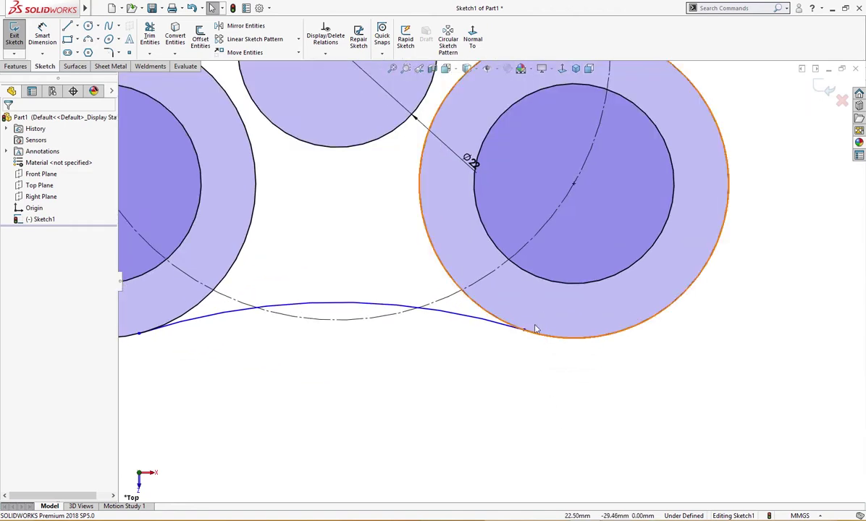
{"action": "left_click", "coordinate": [530, 336]}
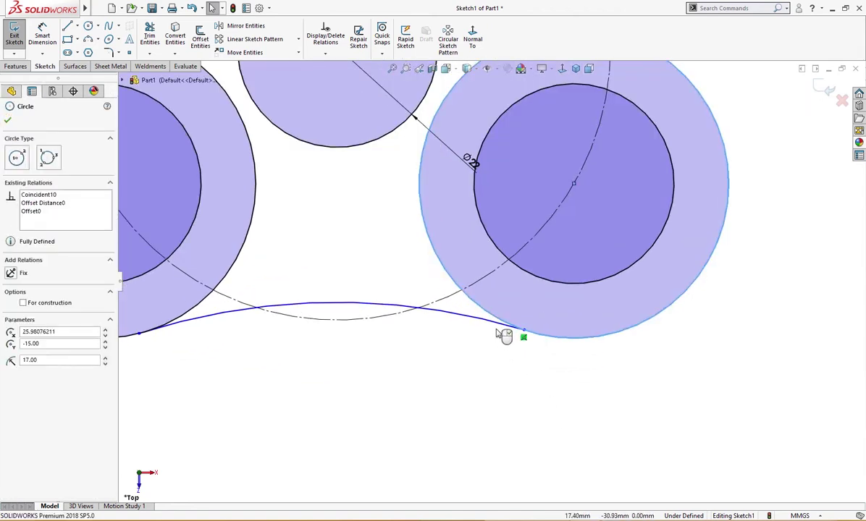
{"action": "left_click", "coordinate": [498, 324], "text": "ctrl"}
{"action": "left_click", "coordinate": [538, 278]}
{"action": "scroll", "coordinate": [445, 392], "scroll_direction": "down", "scroll_amount": 3}
{"action": "scroll", "coordinate": [309, 313], "scroll_direction": "up", "scroll_amount": 2}
{"action": "left_click", "coordinate": [331, 318]}
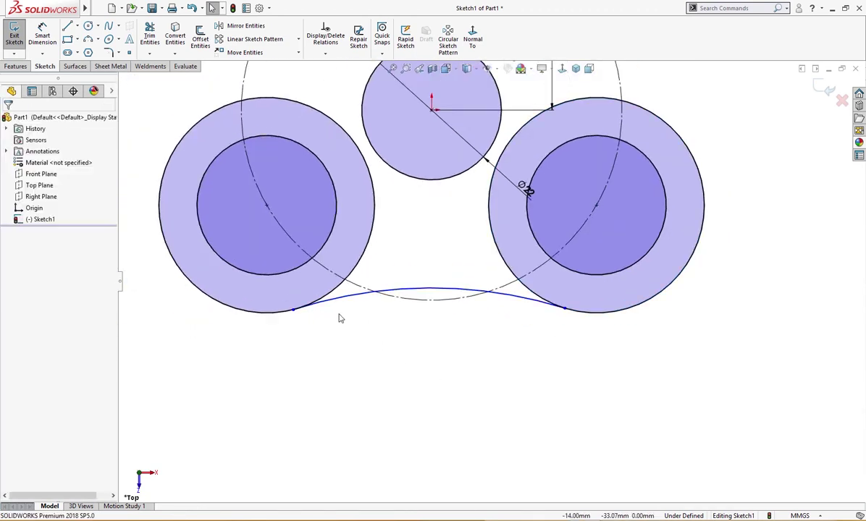
{"action": "left_click", "coordinate": [327, 298]}
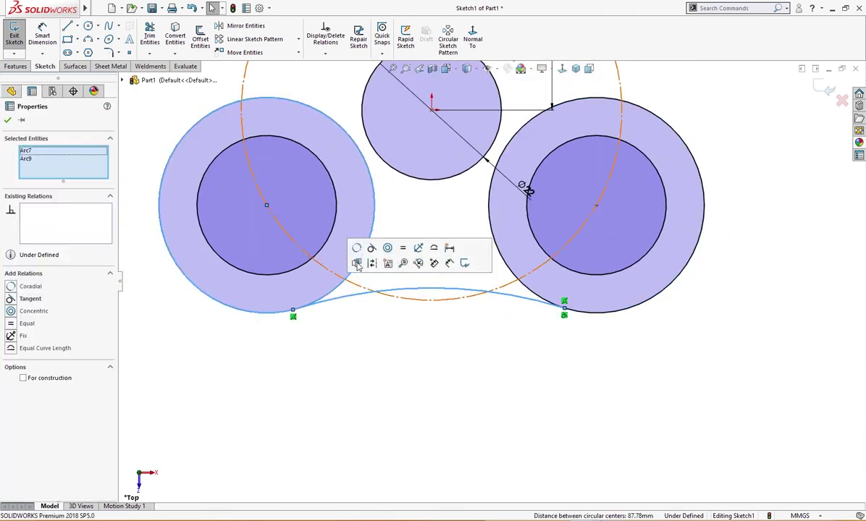
{"action": "left_click", "coordinate": [365, 322]}
{"action": "scroll", "coordinate": [402, 362], "scroll_direction": "down", "scroll_amount": 2}
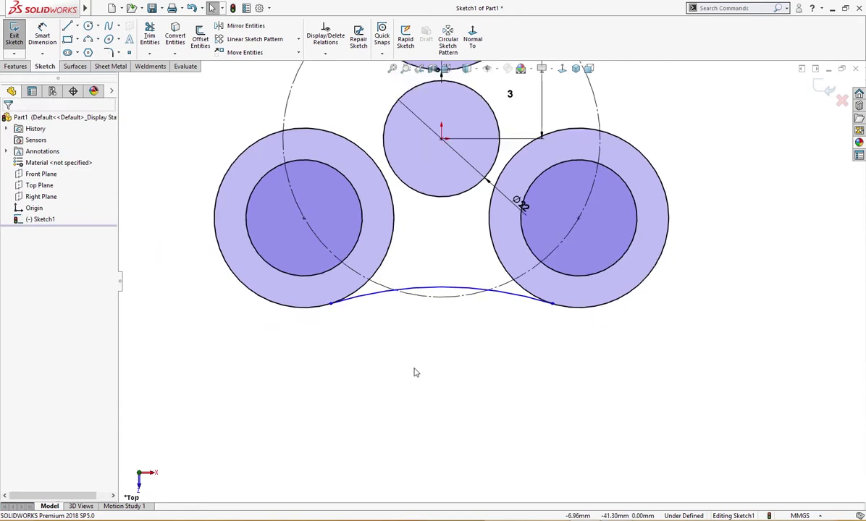
Dimension the bottom arc's radius to 40 mm
{"action": "right_click_drag", "start_coordinate": [414, 377], "coordinate": [427, 329]}
{"action": "left_click", "coordinate": [437, 294]}
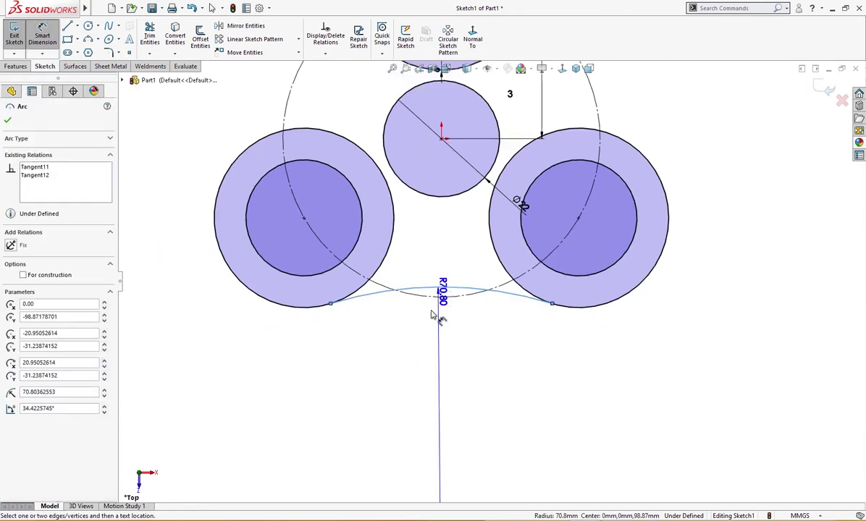
{"action": "left_click", "coordinate": [439, 352]}
{"action": "type", "text": "40"}
{"action": "key", "text": "Return"}
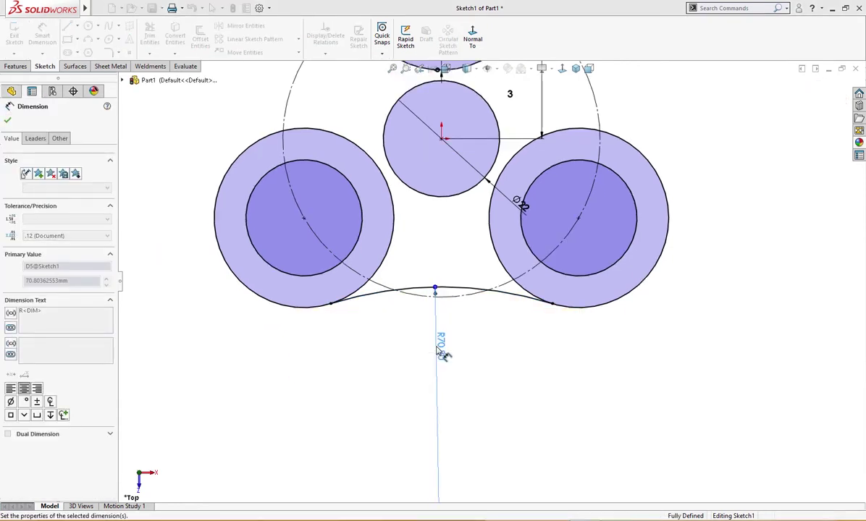
{"action": "key", "text": "Escape"}
{"action": "scroll", "coordinate": [478, 279], "scroll_direction": "down", "scroll_amount": 3}
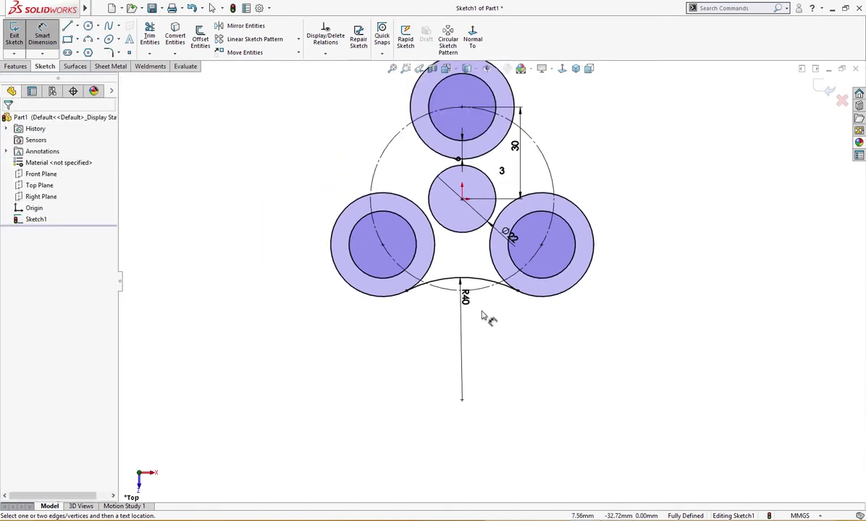
Circular-pattern the bottom arc into three copies around the origin
{"action": "left_click", "coordinate": [298, 40]}
{"action": "left_click", "coordinate": [290, 67]}
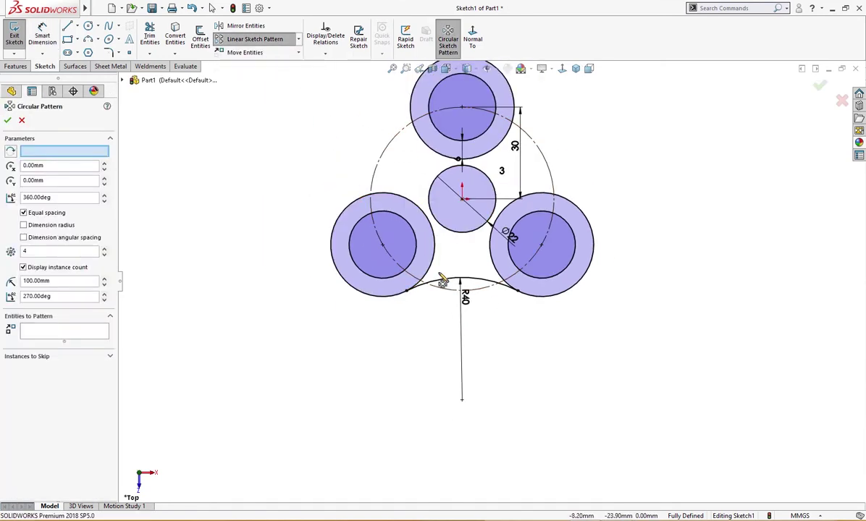
{"action": "left_click", "coordinate": [458, 282]}
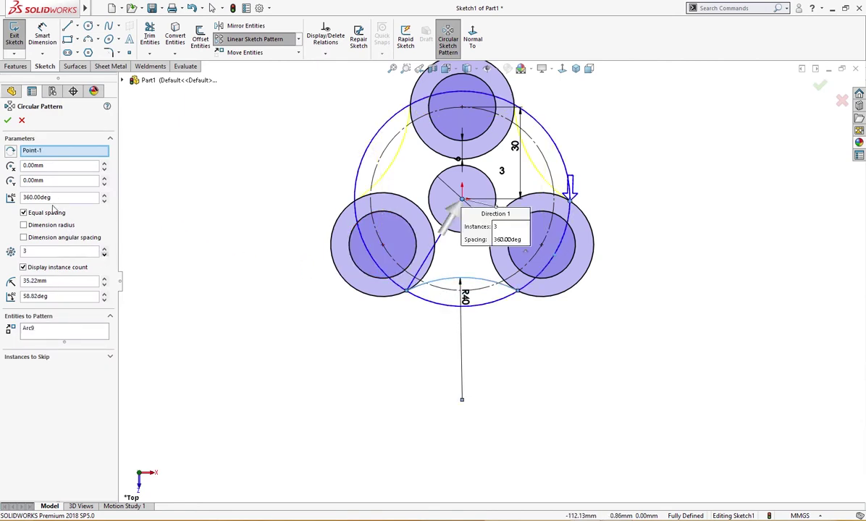
{"action": "left_click", "coordinate": [8, 121]}
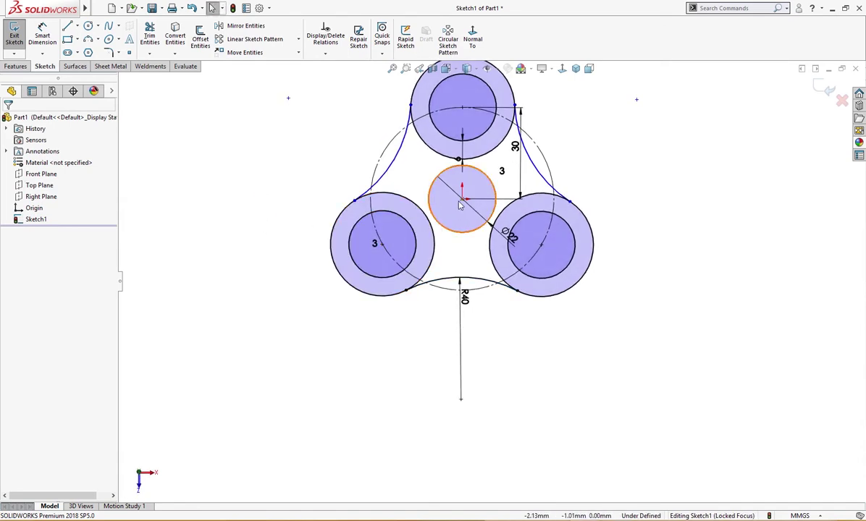
{"action": "left_click_drag", "start_coordinate": [462, 198], "coordinate": [449, 203]}
{"action": "left_click", "coordinate": [346, 190]}
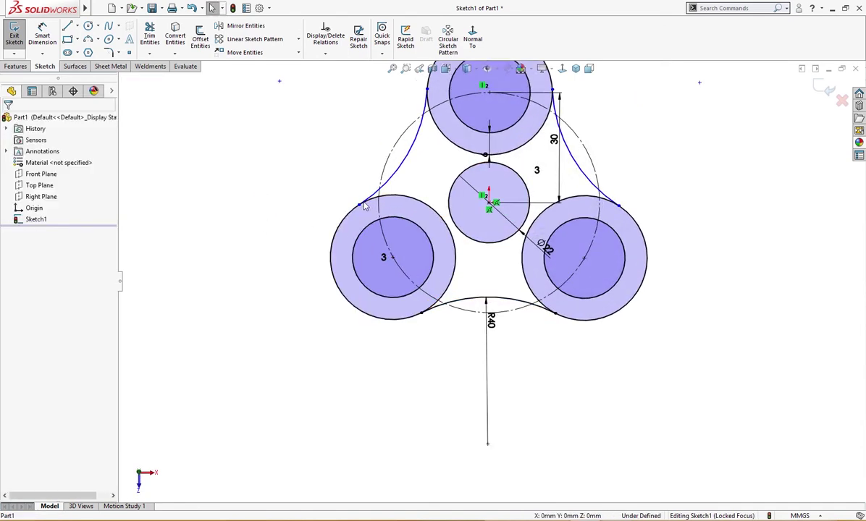
Make the upper-left arc tangent to the left offset circle, fully defining the sketch
{"action": "scroll", "coordinate": [354, 203], "scroll_direction": "down", "scroll_amount": 3}
{"action": "scroll", "coordinate": [372, 218], "scroll_direction": "down", "scroll_amount": 3}
{"action": "left_click_drag", "start_coordinate": [363, 181], "coordinate": [340, 221]}
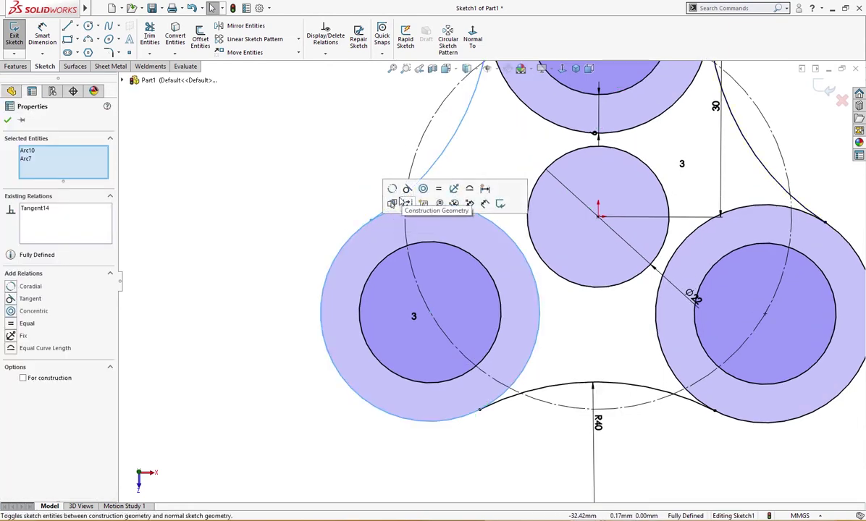
{"action": "left_click", "coordinate": [407, 190]}
{"action": "key", "text": "f"}
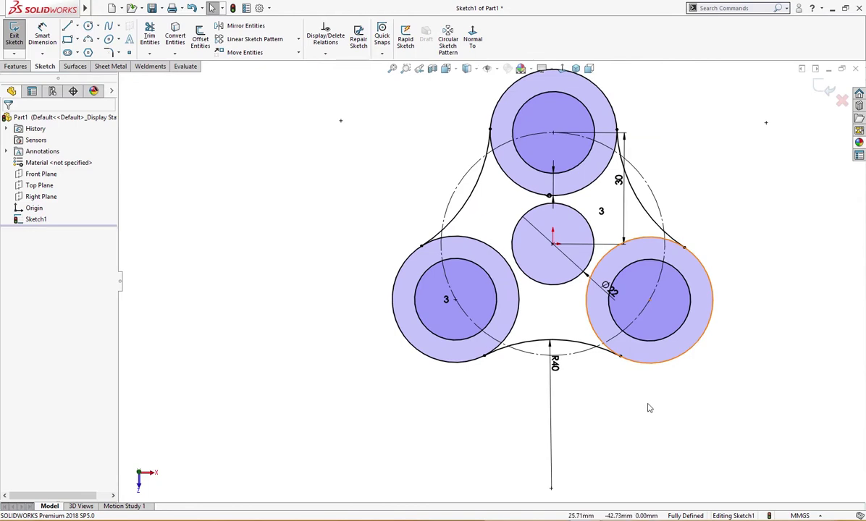
{"action": "scroll", "coordinate": [617, 347], "scroll_direction": "up", "scroll_amount": 3}
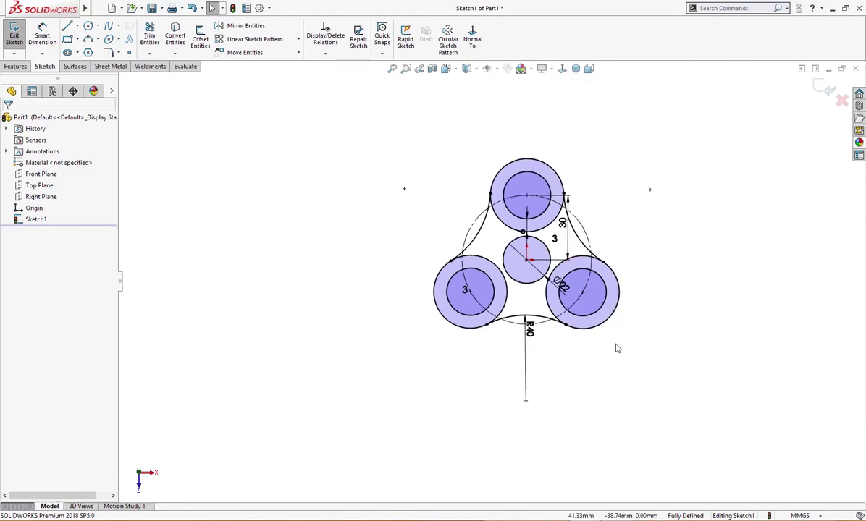
{"action": "scroll", "coordinate": [612, 348], "scroll_direction": "down", "scroll_amount": 2}
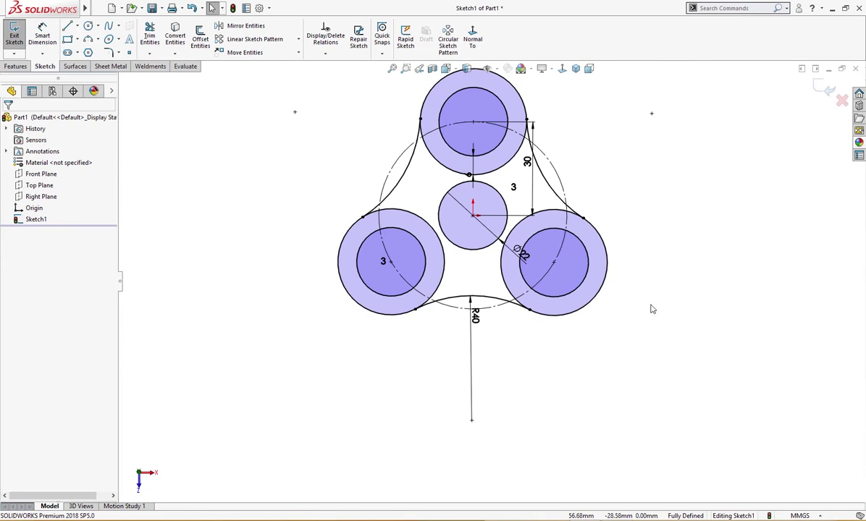
Extrude the three ring regions and central web 7 mm into Boss-Extrude1
{"action": "key", "text": "s"}
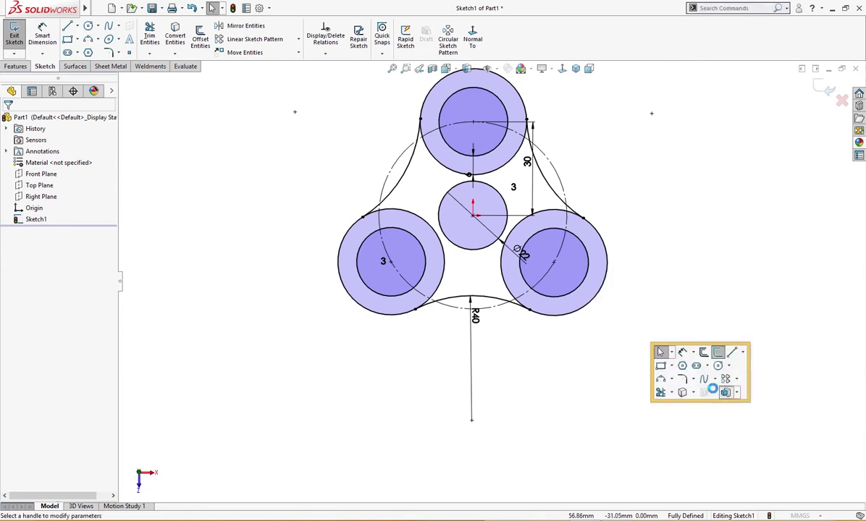
{"action": "left_click", "coordinate": [725, 393]}
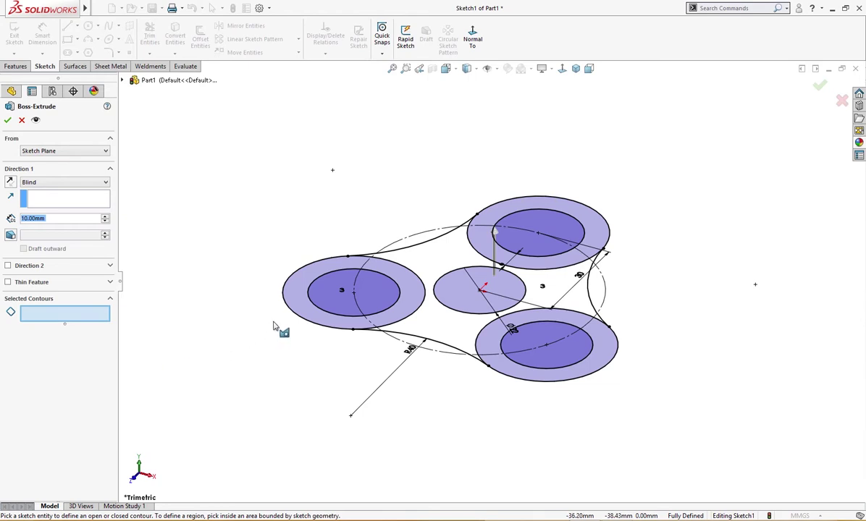
{"action": "left_click", "coordinate": [297, 301]}
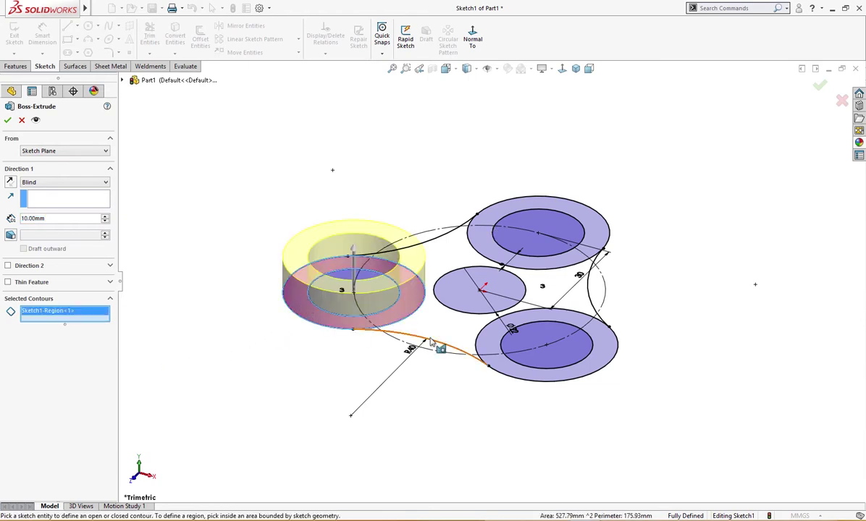
{"action": "left_click", "coordinate": [445, 340]}
{"action": "left_click", "coordinate": [506, 333]}
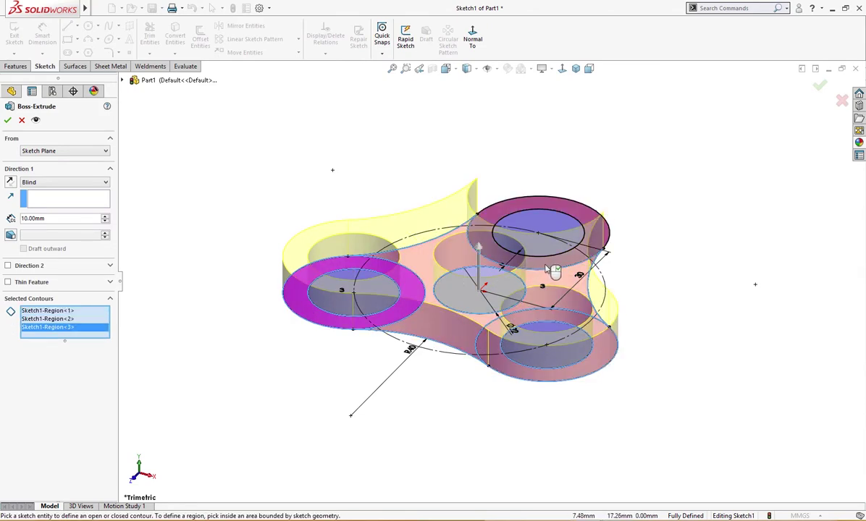
{"action": "left_click", "coordinate": [554, 273]}
{"action": "mouse_move", "coordinate": [409, 362]}
{"action": "middle_mouse_down"}
{"action": "mouse_move", "coordinate": [474, 402]}
{"action": "mouse_move", "coordinate": [476, 394]}
{"action": "mouse_move", "coordinate": [354, 386]}
{"action": "middle_mouse_up"}
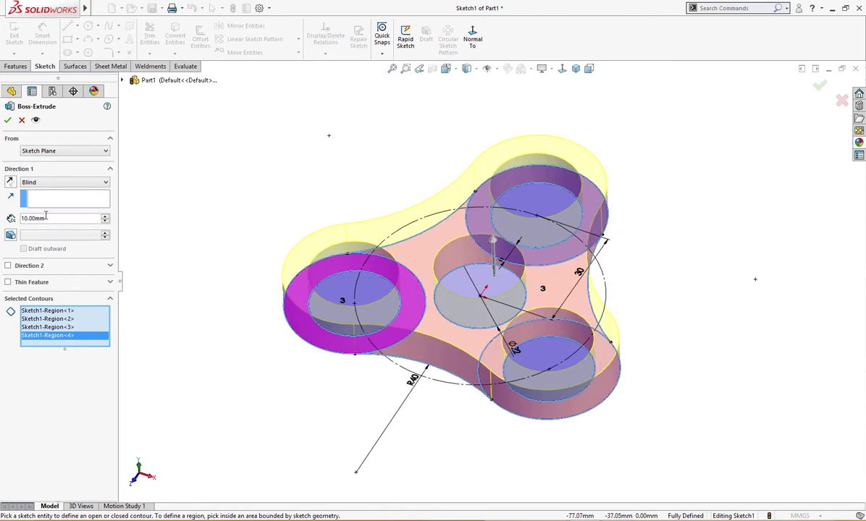
{"action": "type", "text": "7"}
{"action": "key", "text": "Return"}
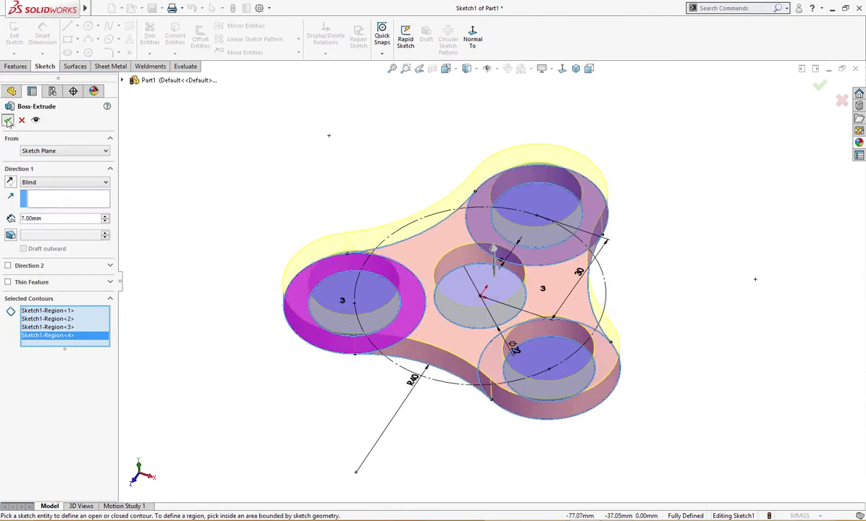
{"action": "left_click", "coordinate": [7, 120]}
{"action": "middle_click_drag", "start_coordinate": [194, 174], "coordinate": [264, 193]}
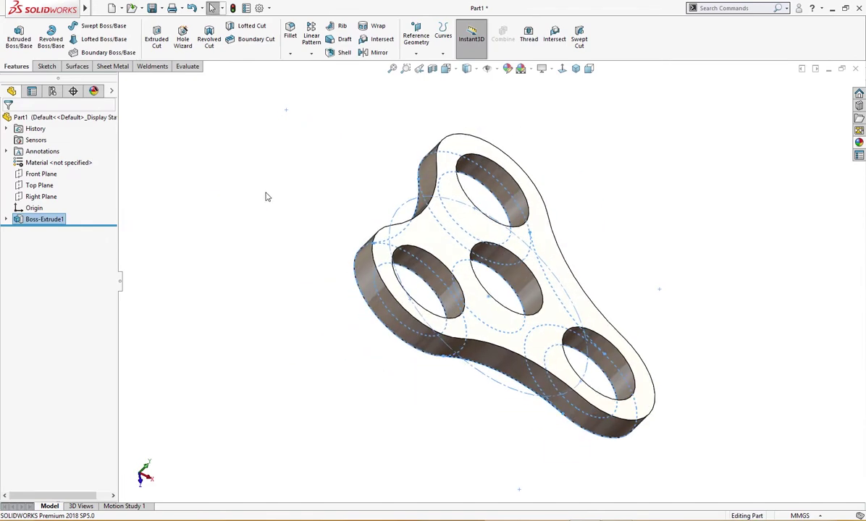
Add a full round fillet across the top, outer side and bottom faces
{"action": "left_click", "coordinate": [292, 37]}
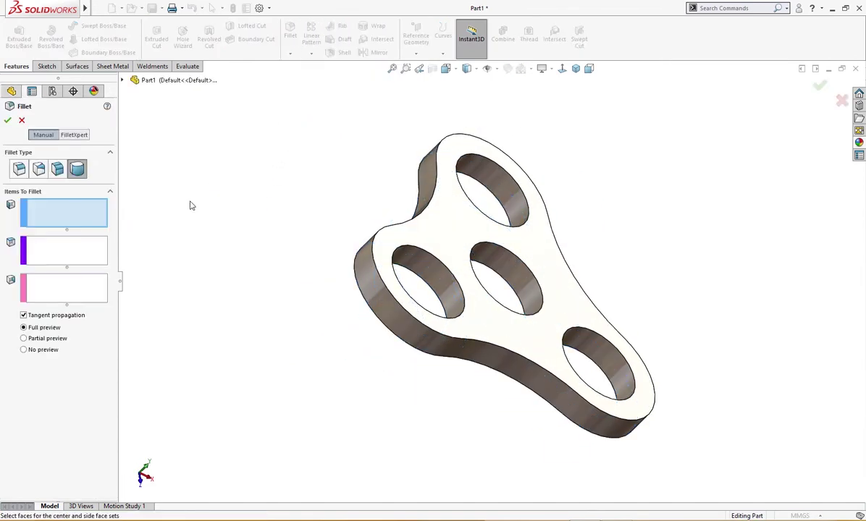
{"action": "left_click", "coordinate": [384, 258]}
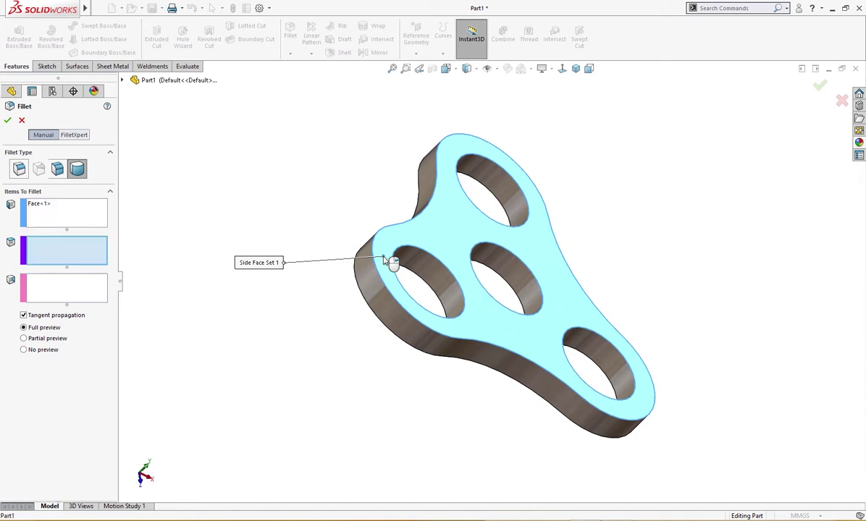
{"action": "left_click", "coordinate": [369, 291]}
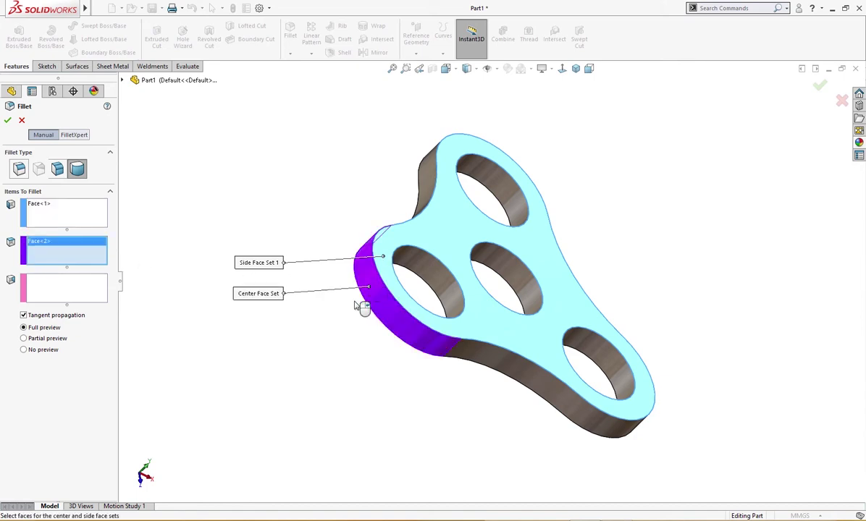
{"action": "mouse_move", "coordinate": [358, 311]}
{"action": "middle_mouse_down"}
{"action": "mouse_move", "coordinate": [398, 277]}
{"action": "mouse_move", "coordinate": [435, 220]}
{"action": "middle_mouse_up"}
{"action": "left_click", "coordinate": [416, 237]}
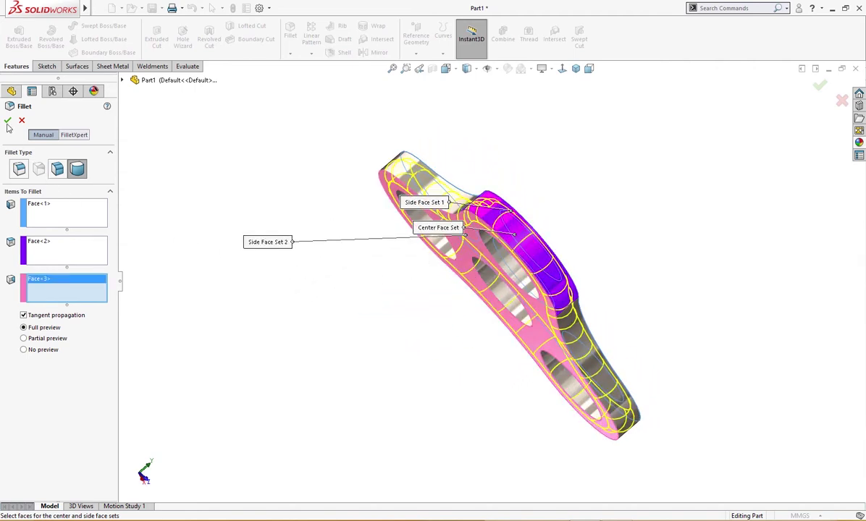
{"action": "left_click", "coordinate": [7, 120]}
{"action": "mouse_move", "coordinate": [319, 246]}
{"action": "middle_mouse_down"}
{"action": "mouse_move", "coordinate": [228, 286]}
{"action": "mouse_move", "coordinate": [222, 265]}
{"action": "mouse_move", "coordinate": [286, 197]}
{"action": "mouse_move", "coordinate": [317, 245]}
{"action": "middle_mouse_up"}
Chamfer the edges of all four bearing holes by 0.5 mm at 45°
{"action": "left_click", "coordinate": [348, 277]}
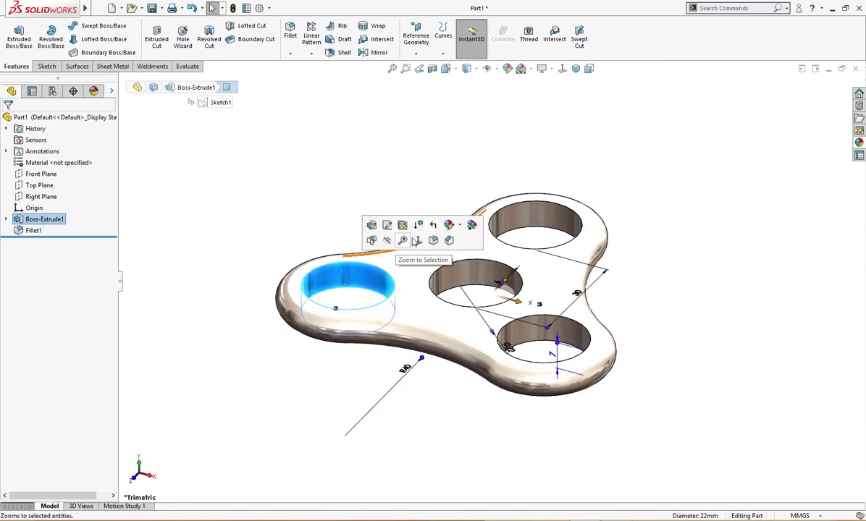
{"action": "left_click", "coordinate": [449, 241]}
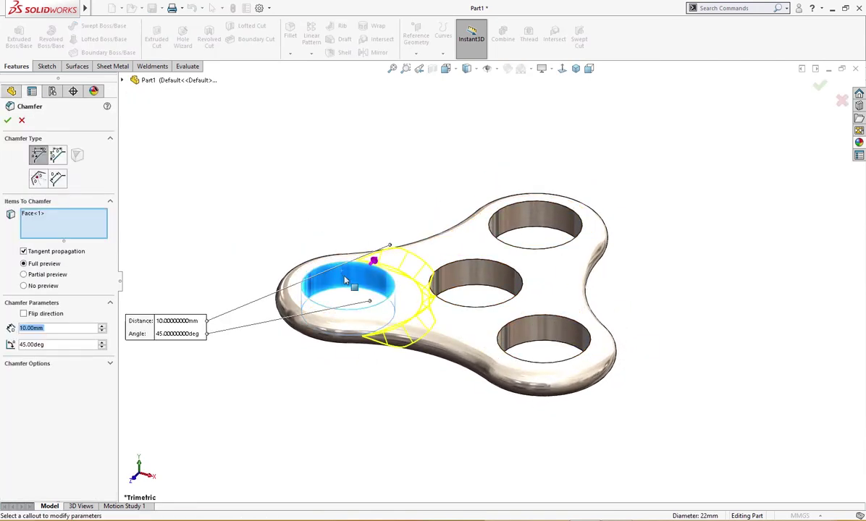
{"action": "type", "text": "0.5"}
{"action": "key", "text": "Return"}
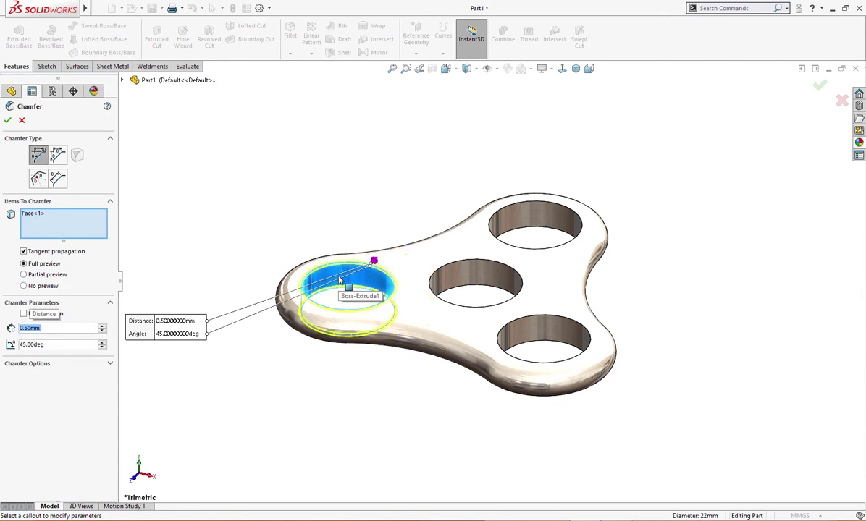
{"action": "left_click", "coordinate": [507, 267]}
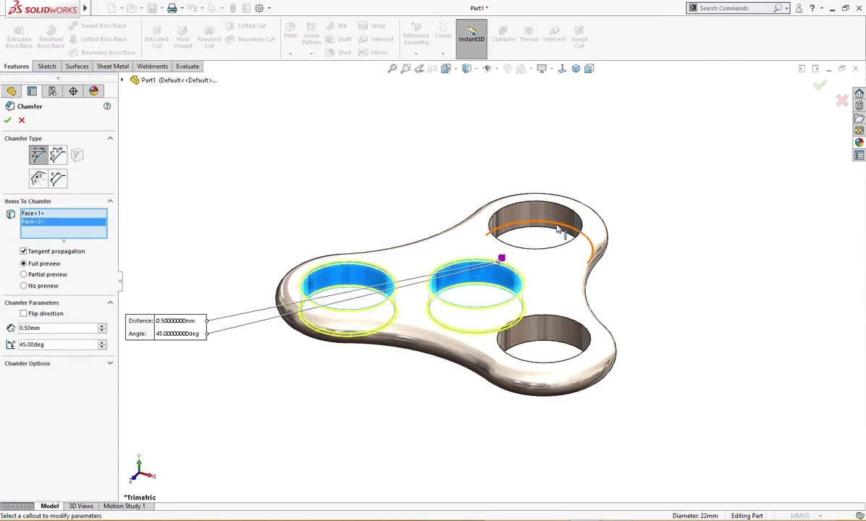
{"action": "left_click", "coordinate": [560, 238]}
{"action": "left_click", "coordinate": [573, 337]}
{"action": "left_click", "coordinate": [7, 120]}
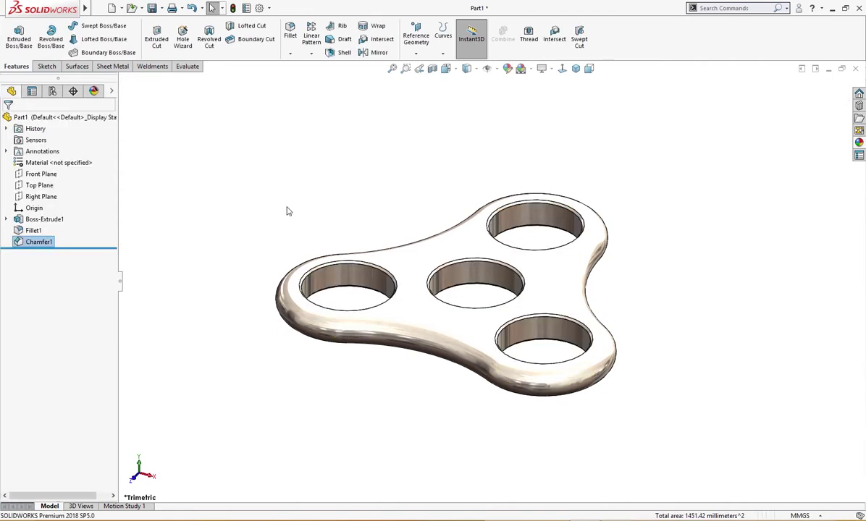
Apply the red Plastic > High Gloss appearance to the whole spinner part
{"action": "mouse_move", "coordinate": [297, 208]}
{"action": "middle_mouse_down"}
{"action": "mouse_move", "coordinate": [361, 230]}
{"action": "mouse_move", "coordinate": [302, 230]}
{"action": "middle_mouse_up"}
{"action": "key", "text": "ctrl+7"}
{"action": "left_click", "coordinate": [859, 143]}
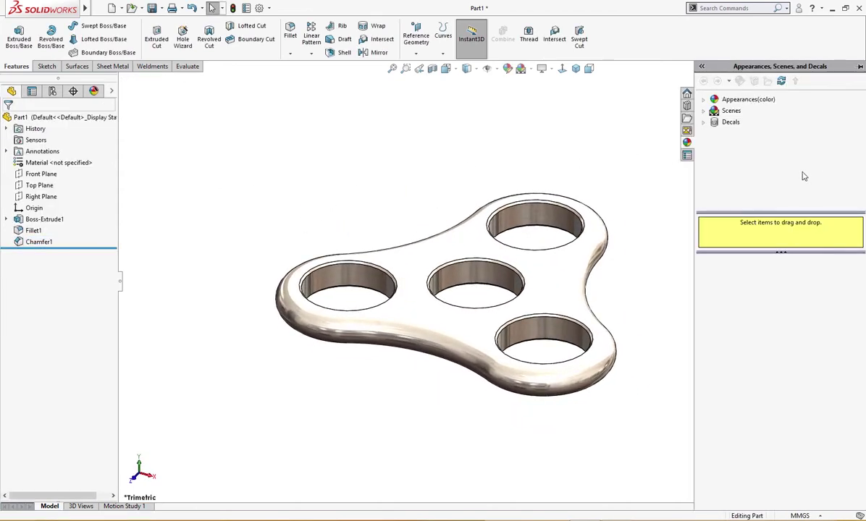
{"action": "left_click", "coordinate": [713, 99]}
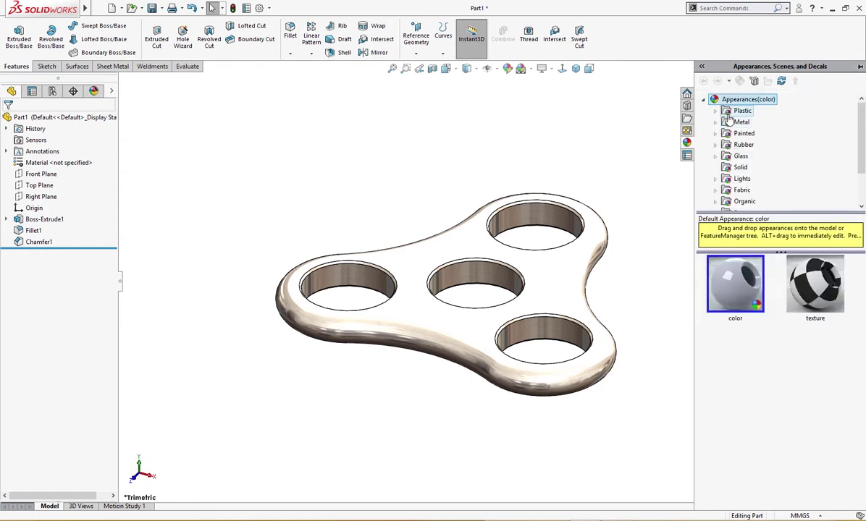
{"action": "left_click", "coordinate": [728, 116]}
{"action": "left_click", "coordinate": [716, 111]}
{"action": "left_click", "coordinate": [760, 110]}
{"action": "scroll", "coordinate": [831, 405], "scroll_direction": "down", "scroll_amount": 3}
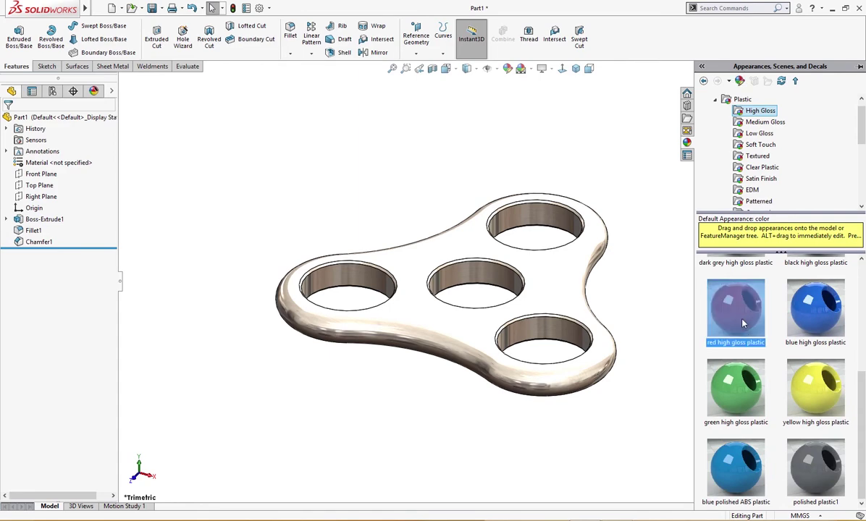
{"action": "left_click_drag", "start_coordinate": [736, 308], "coordinate": [601, 301]}
{"action": "mouse_move", "coordinate": [641, 328]}
{"action": "middle_mouse_down"}
{"action": "mouse_move", "coordinate": [739, 340]}
{"action": "mouse_move", "coordinate": [661, 344]}
{"action": "middle_mouse_up"}
{"action": "key", "text": "ctrl+7"}
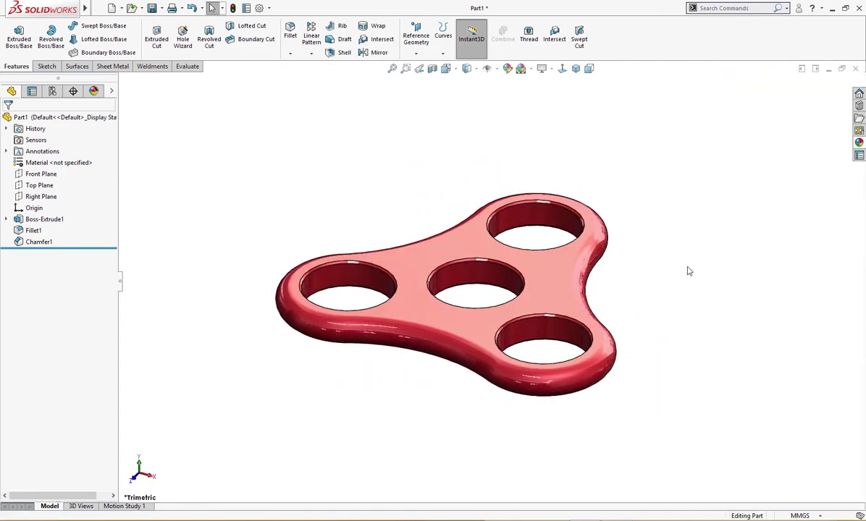
Save the red part, replacing the existing Part1.SLDPRT
{"action": "left_click", "coordinate": [151, 7]}
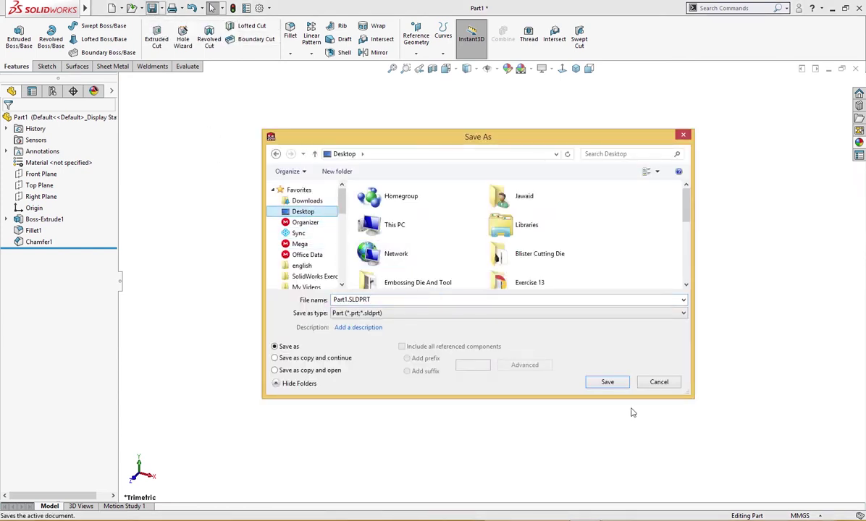
{"action": "left_click", "coordinate": [608, 383]}
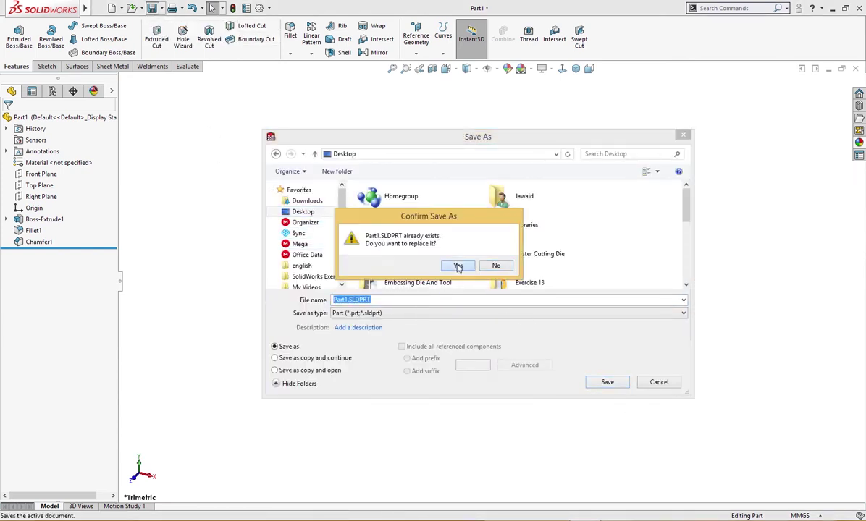
{"action": "left_click", "coordinate": [458, 266]}
{"action": "middle_click_drag", "start_coordinate": [301, 241], "coordinate": [405, 289]}
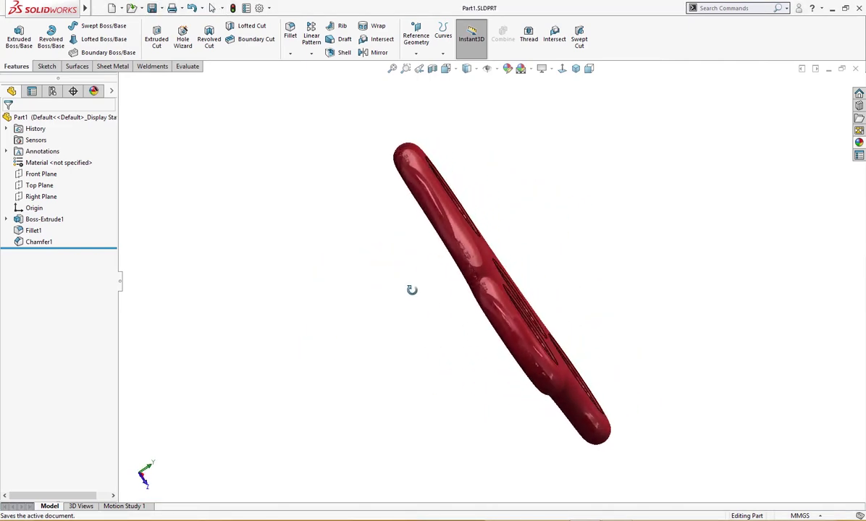
{"action": "key", "text": "ctrl+7"}
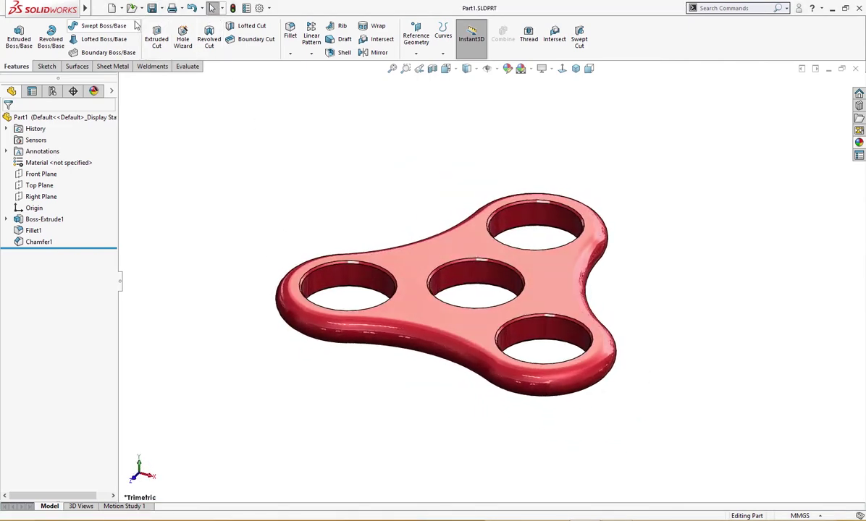
Start a new assembly from Part1 with Make Assembly from Part/Assembly
{"action": "left_click", "coordinate": [141, 8]}
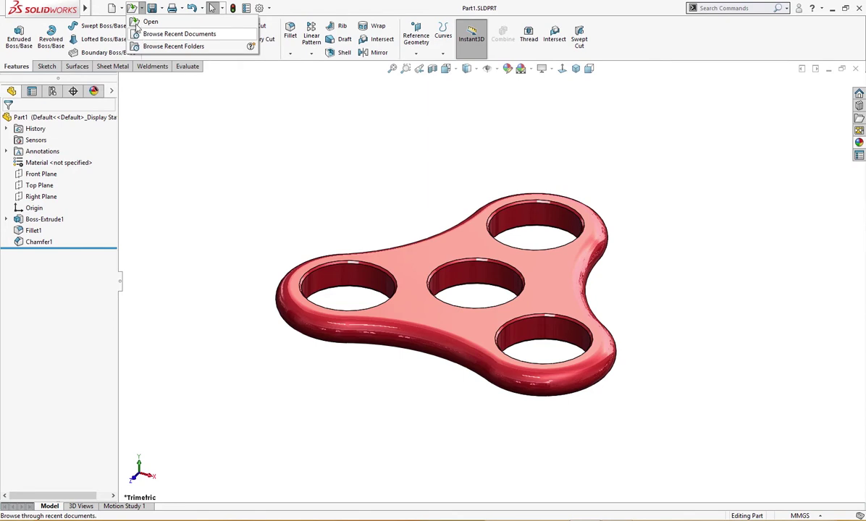
{"action": "left_click", "coordinate": [120, 8]}
{"action": "left_click", "coordinate": [167, 45]}
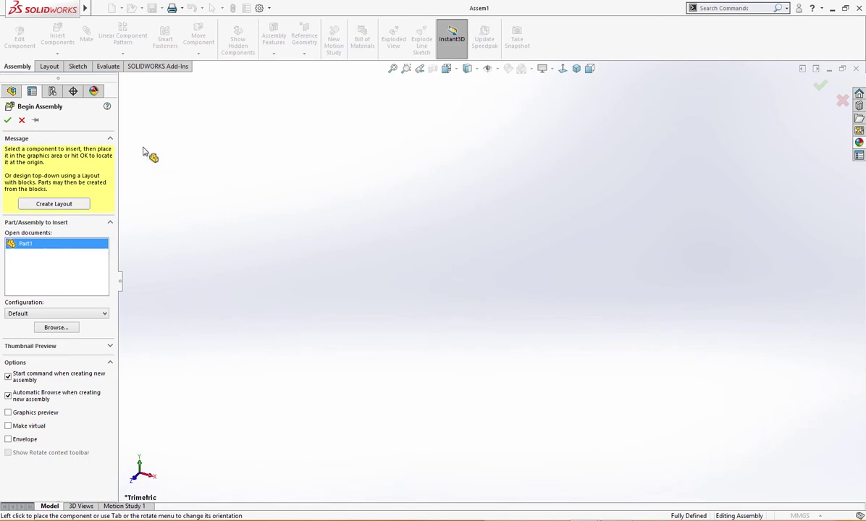
Place Part1 at the Assem1 origin as the fixed component Part1<1>, viewed trimetric
{"action": "left_click", "coordinate": [7, 121]}
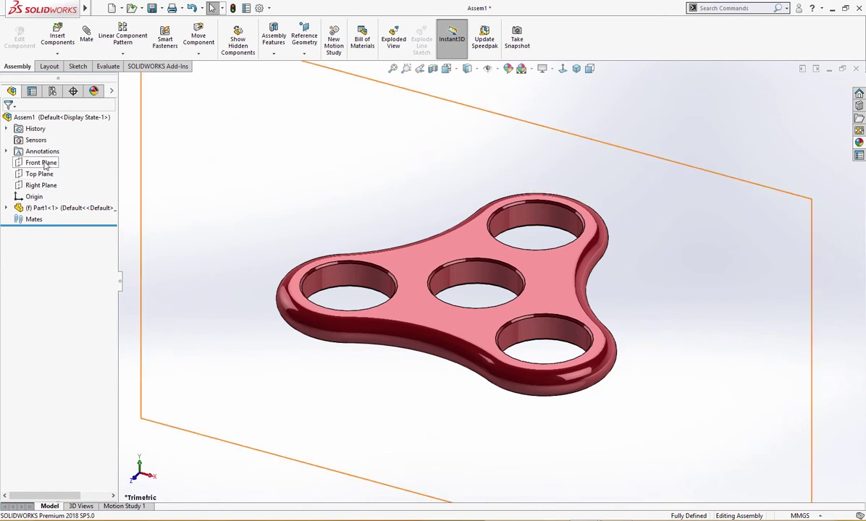
{"action": "scroll", "coordinate": [358, 293], "scroll_direction": "up", "scroll_amount": 2}
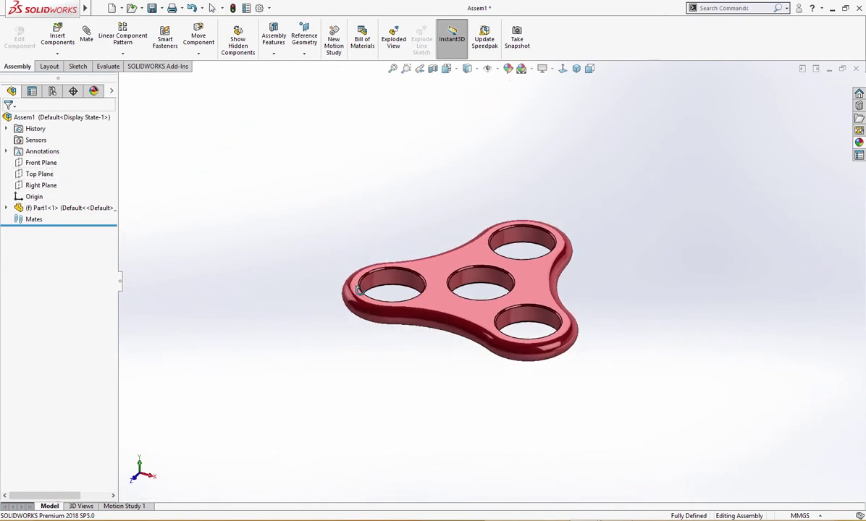
{"action": "middle_click_drag", "start_coordinate": [358, 293], "coordinate": [370, 291]}
{"action": "key", "text": "ctrl+7"}
Browse the Design Library to Toolbox > SKF > Bearings > Ball Bearings
{"action": "left_click", "coordinate": [859, 106]}
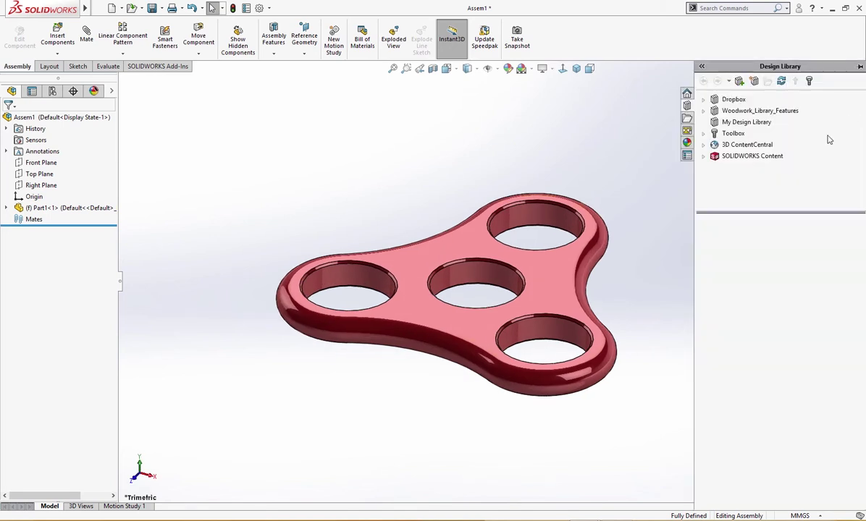
{"action": "left_click", "coordinate": [742, 122]}
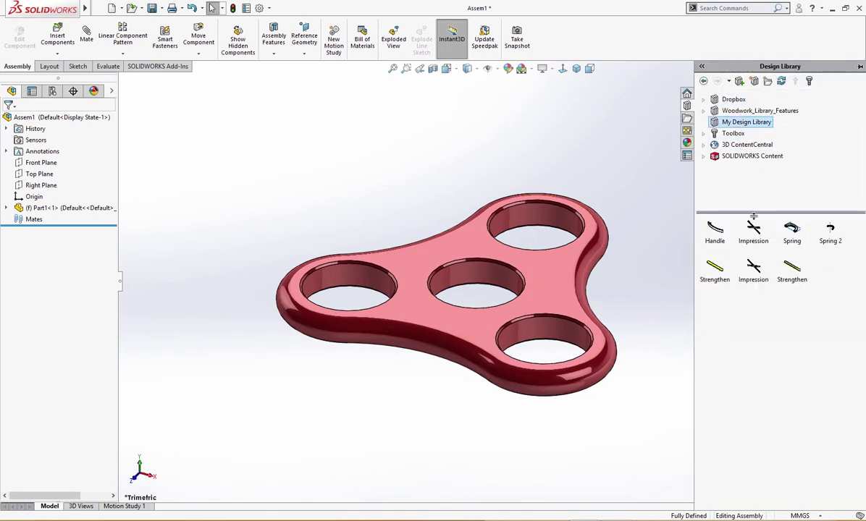
{"action": "left_click", "coordinate": [732, 134]}
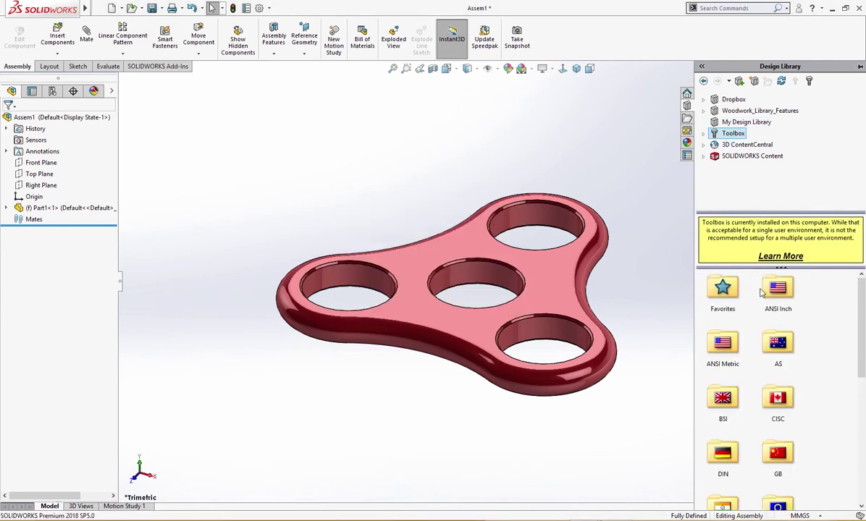
{"action": "scroll", "coordinate": [785, 312], "scroll_direction": "down", "scroll_amount": 3}
{"action": "scroll", "coordinate": [792, 329], "scroll_direction": "down", "scroll_amount": 2}
{"action": "scroll", "coordinate": [800, 353], "scroll_direction": "down", "scroll_amount": 3}
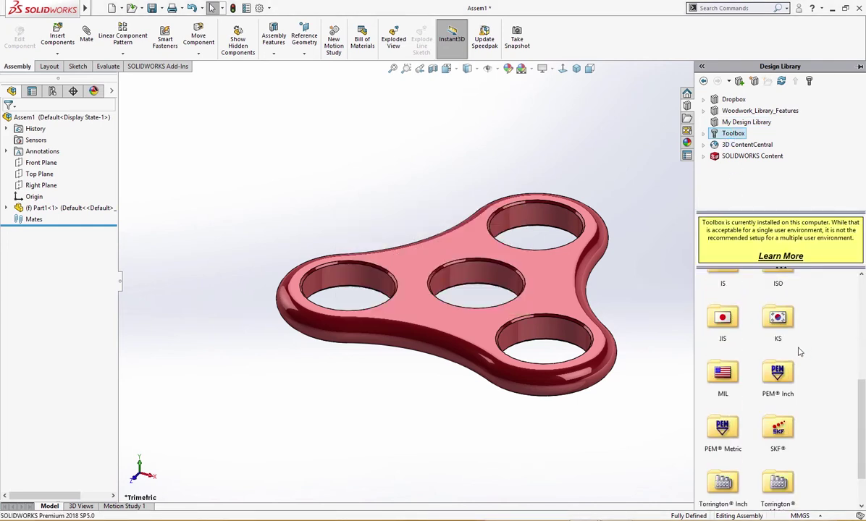
{"action": "double_click", "coordinate": [778, 427]}
{"action": "double_click", "coordinate": [729, 304]}
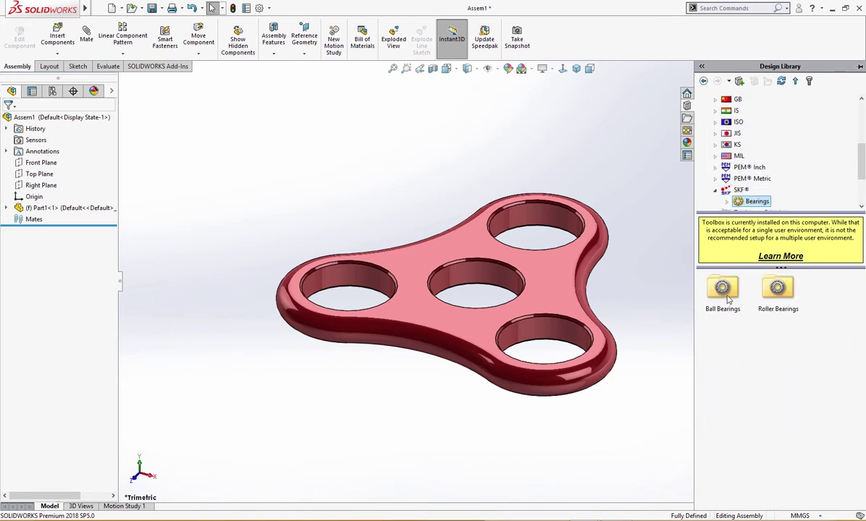
{"action": "double_click", "coordinate": [722, 290]}
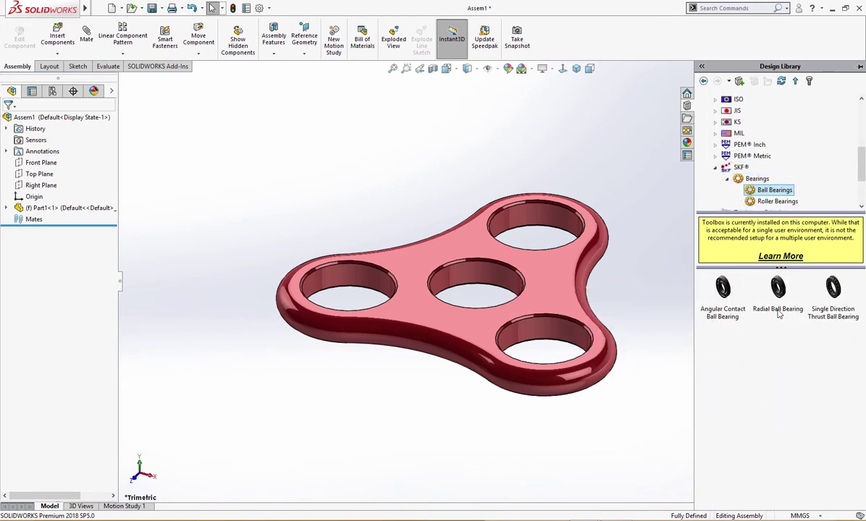
{"action": "mouse_move", "coordinate": [777, 296]}
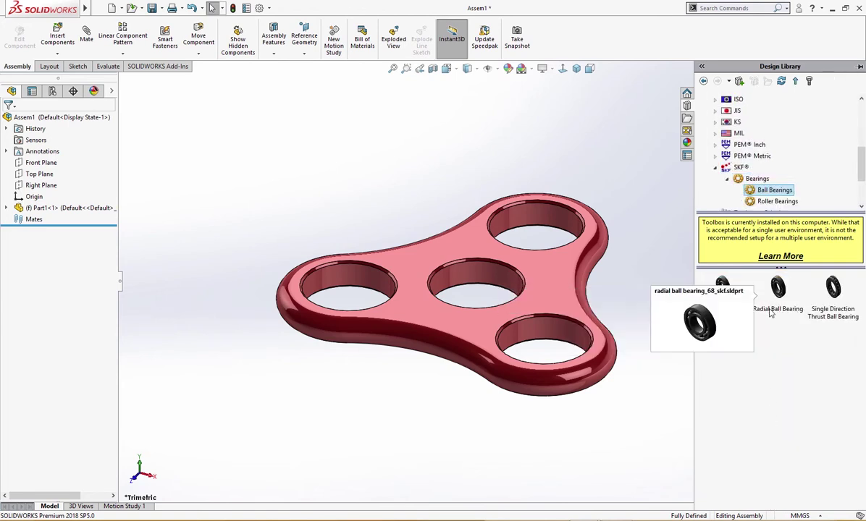
Insert size 627 radial ball bearings into the centre, top, lower-right and left holes
{"action": "left_click_drag", "start_coordinate": [771, 313], "coordinate": [546, 335]}
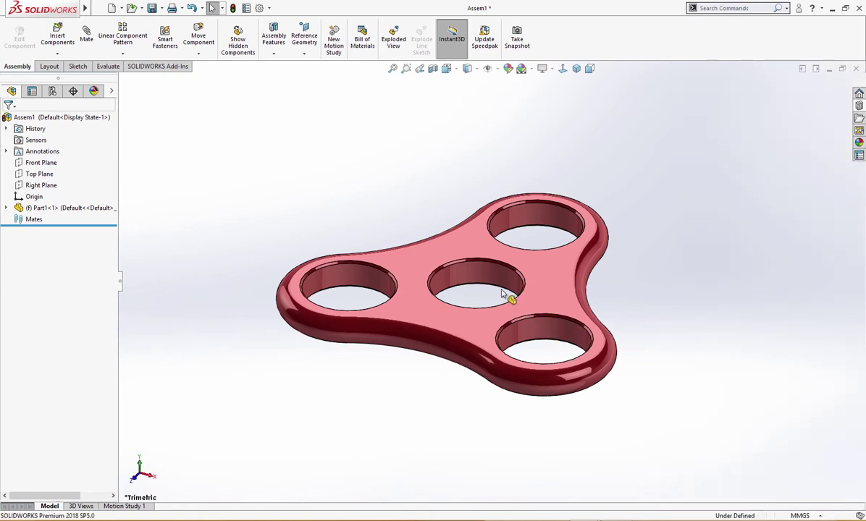
{"action": "left_click_drag", "start_coordinate": [494, 277], "coordinate": [495, 278]}
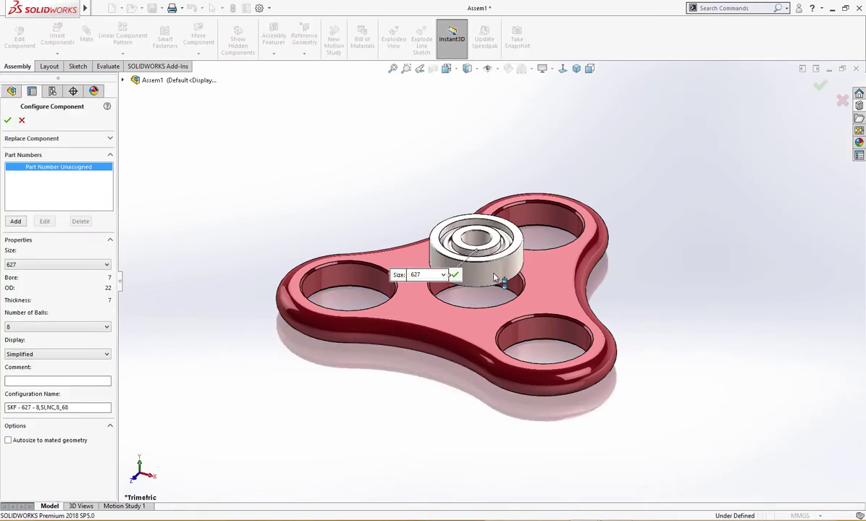
{"action": "left_click", "coordinate": [454, 275]}
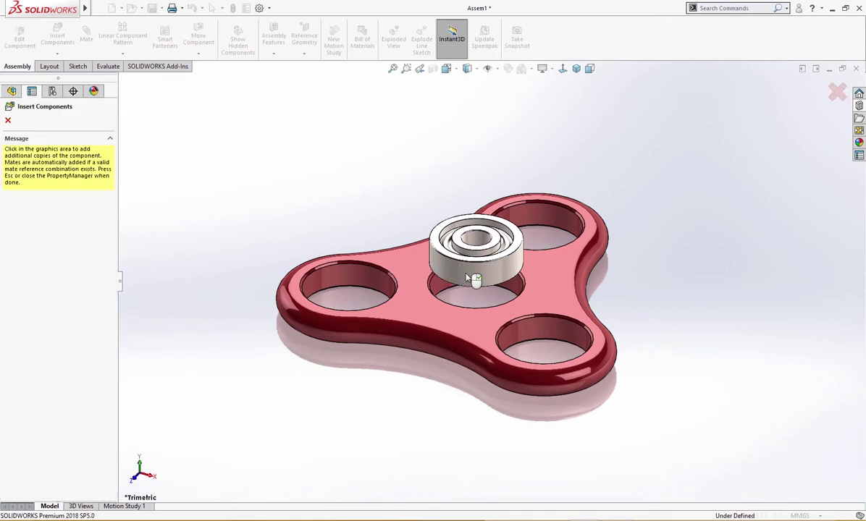
{"action": "left_click", "coordinate": [548, 246]}
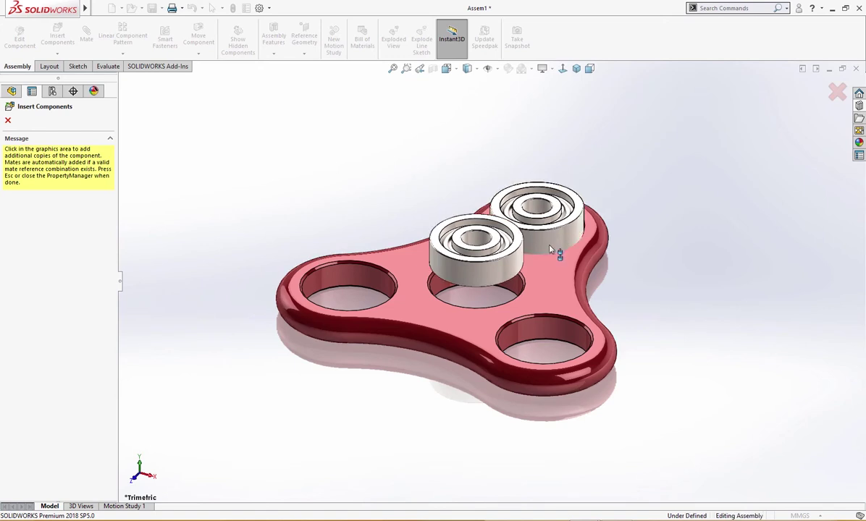
{"action": "left_click", "coordinate": [581, 341]}
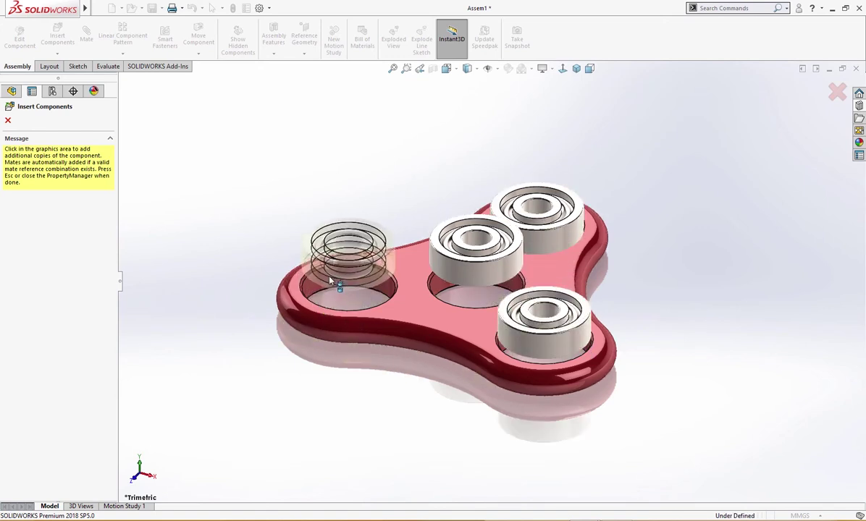
{"action": "left_click", "coordinate": [307, 288]}
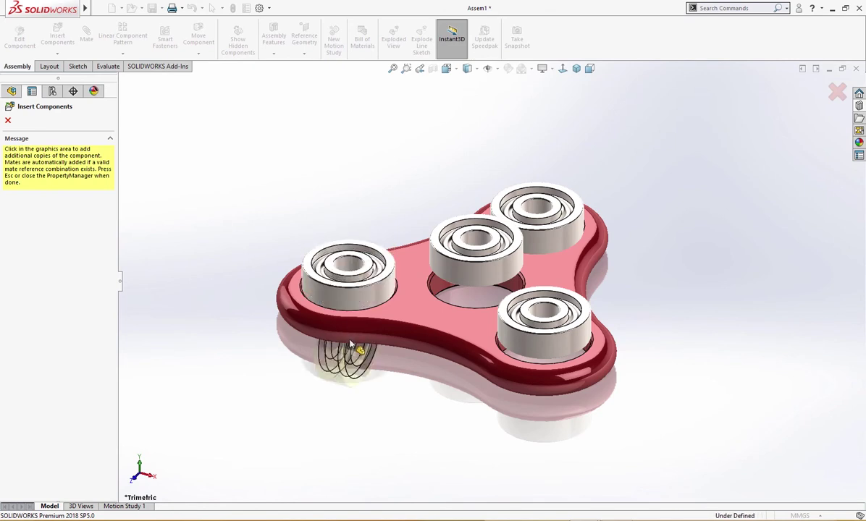
{"action": "key", "text": "Escape"}
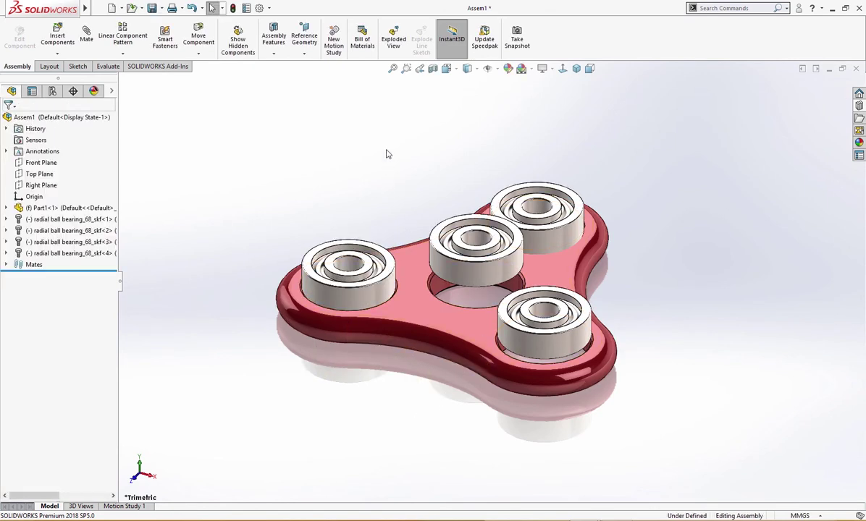
Mate the four bearings' top faces coincident with the spinner's top face using multiple mate mode
{"action": "key", "text": "m"}
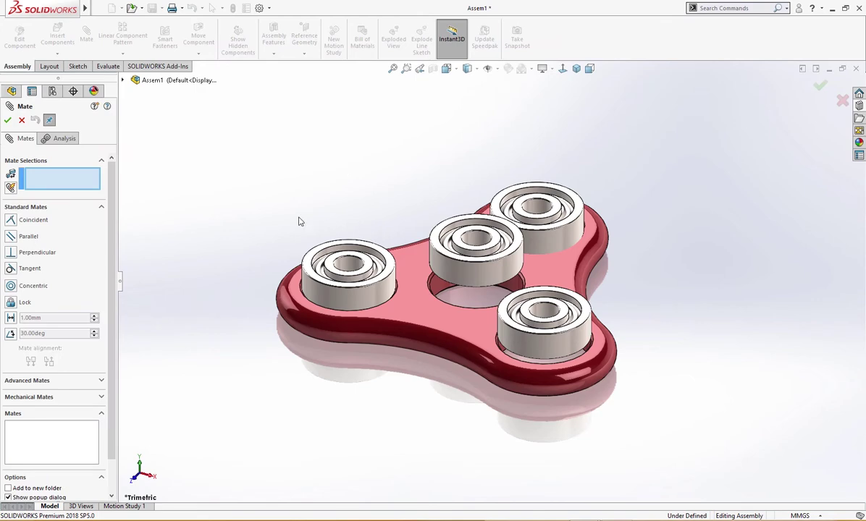
{"action": "left_click", "coordinate": [11, 188]}
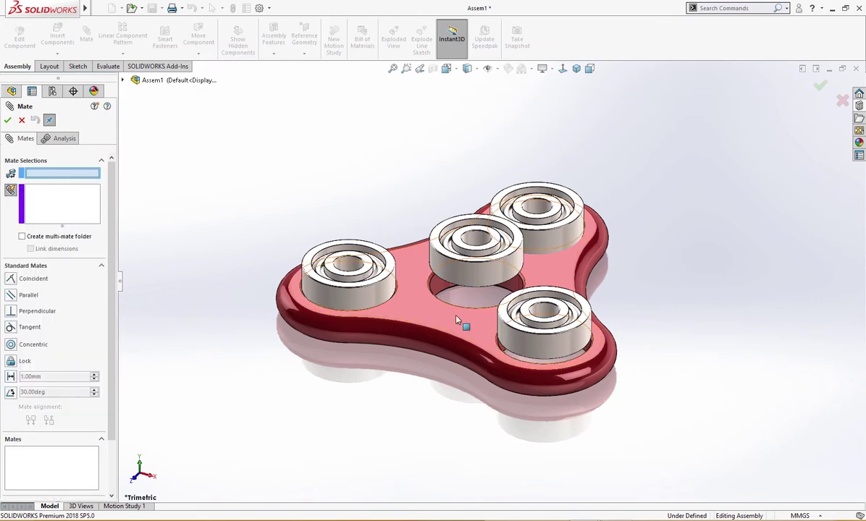
{"action": "left_click", "coordinate": [426, 294]}
{"action": "scroll", "coordinate": [432, 246], "scroll_direction": "down", "scroll_amount": 1}
{"action": "scroll", "coordinate": [449, 242], "scroll_direction": "down", "scroll_amount": 1}
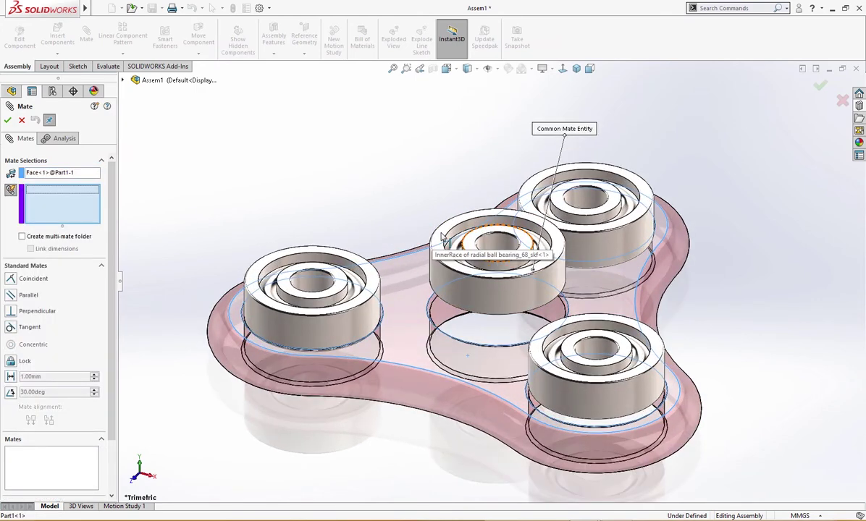
{"action": "left_click", "coordinate": [442, 238]}
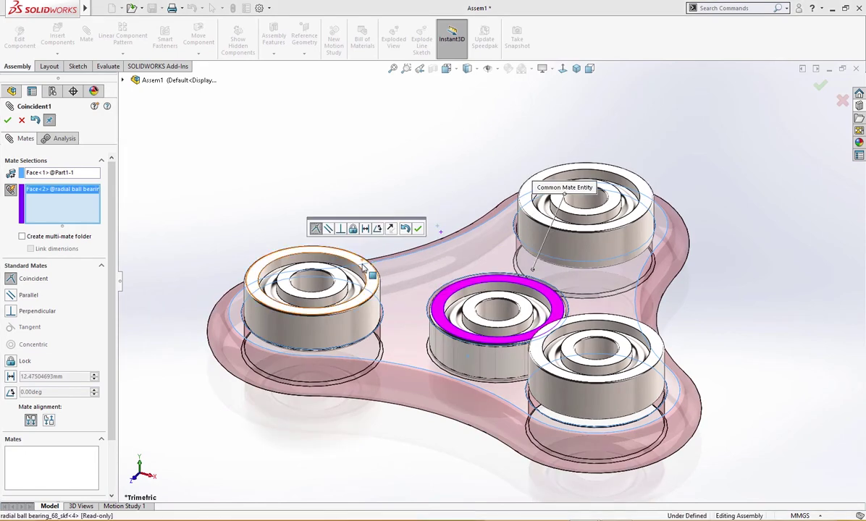
{"action": "left_click", "coordinate": [364, 268]}
{"action": "left_click", "coordinate": [549, 237]}
{"action": "left_click", "coordinate": [597, 322]}
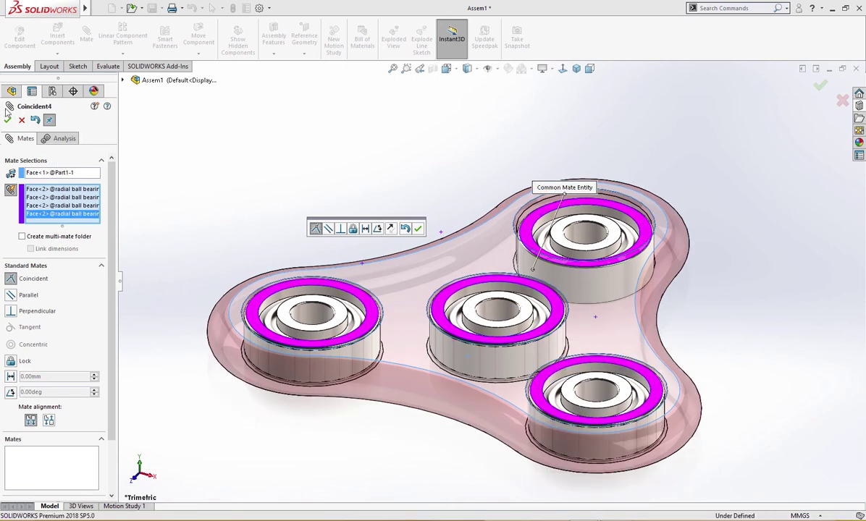
{"action": "left_click", "coordinate": [8, 119]}
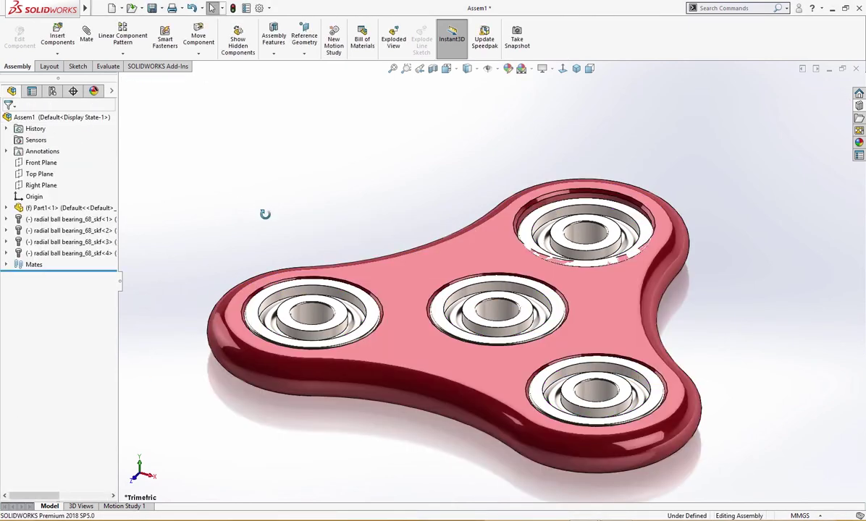
Select all four bearings and delete them together with their mates
{"action": "mouse_move", "coordinate": [271, 222]}
{"action": "middle_mouse_down"}
{"action": "mouse_move", "coordinate": [333, 232]}
{"action": "mouse_move", "coordinate": [318, 78]}
{"action": "mouse_move", "coordinate": [366, 149]}
{"action": "mouse_move", "coordinate": [244, 199]}
{"action": "mouse_move", "coordinate": [304, 286]}
{"action": "middle_mouse_up"}
{"action": "left_click_drag", "start_coordinate": [311, 283], "coordinate": [354, 290]}
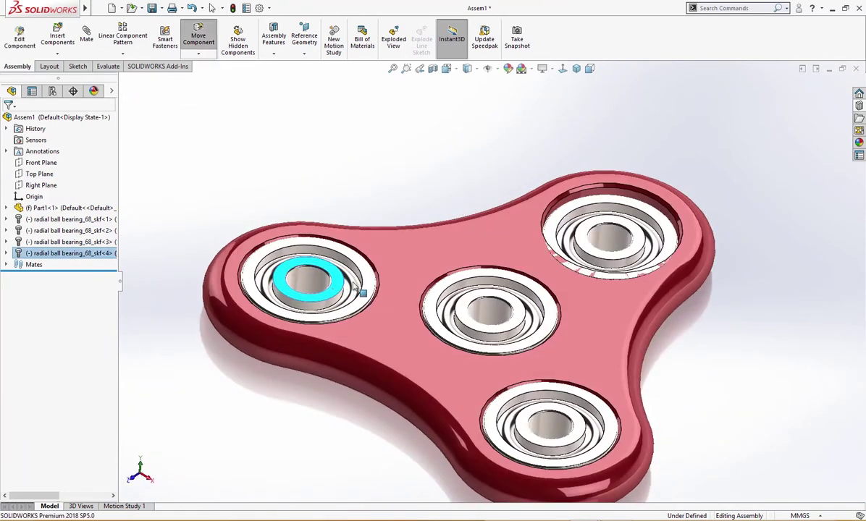
{"action": "key", "text": "f"}
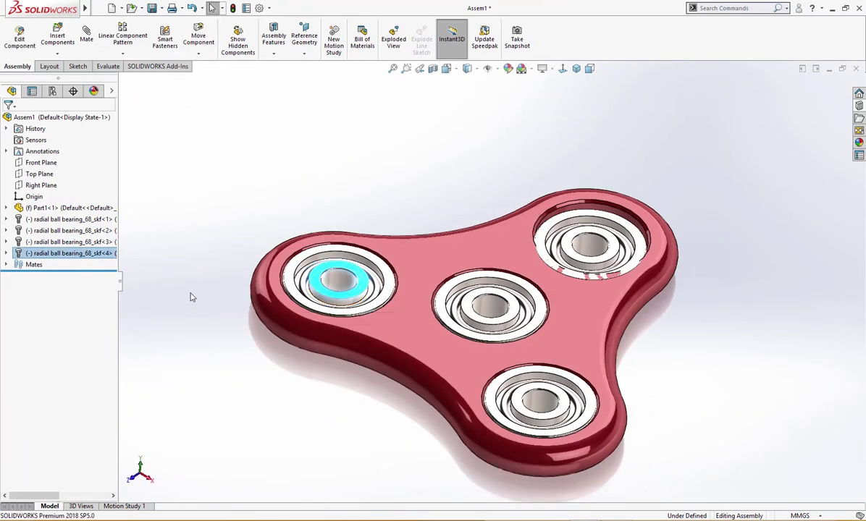
{"action": "left_click", "coordinate": [72, 242], "text": "ctrl"}
{"action": "left_click", "coordinate": [73, 219], "text": "ctrl"}
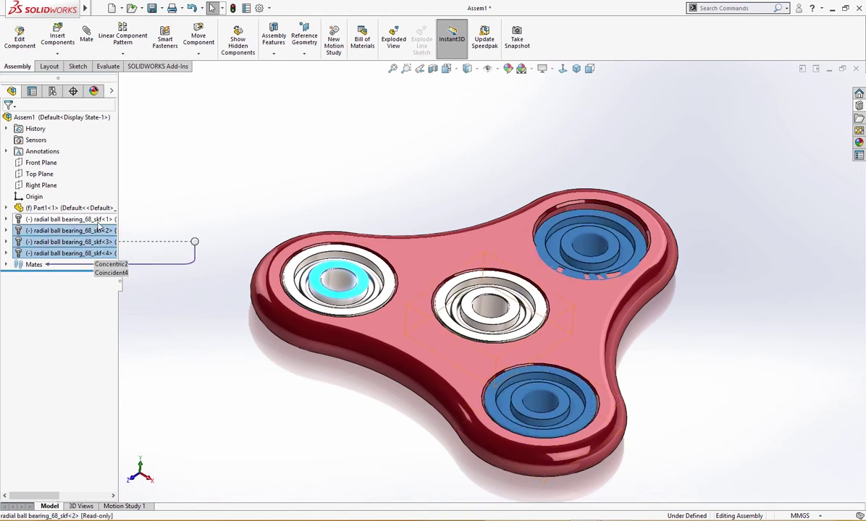
{"action": "key", "text": "Delete"}
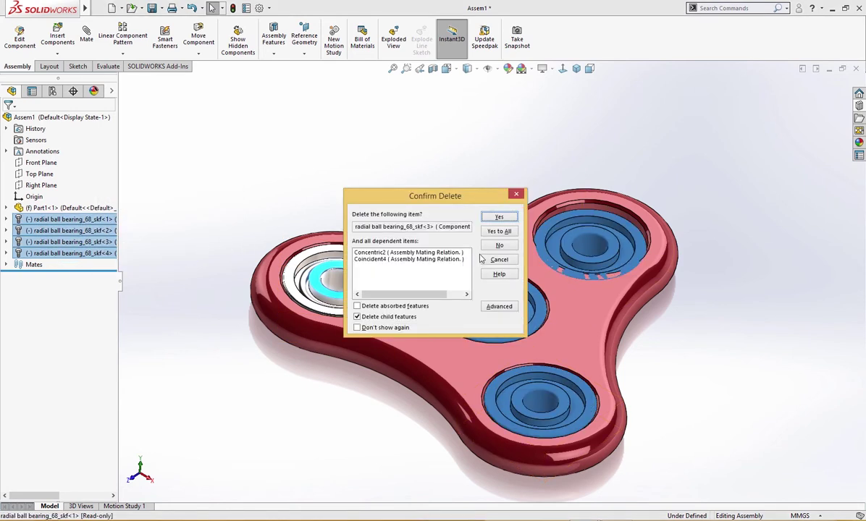
{"action": "left_click", "coordinate": [499, 232]}
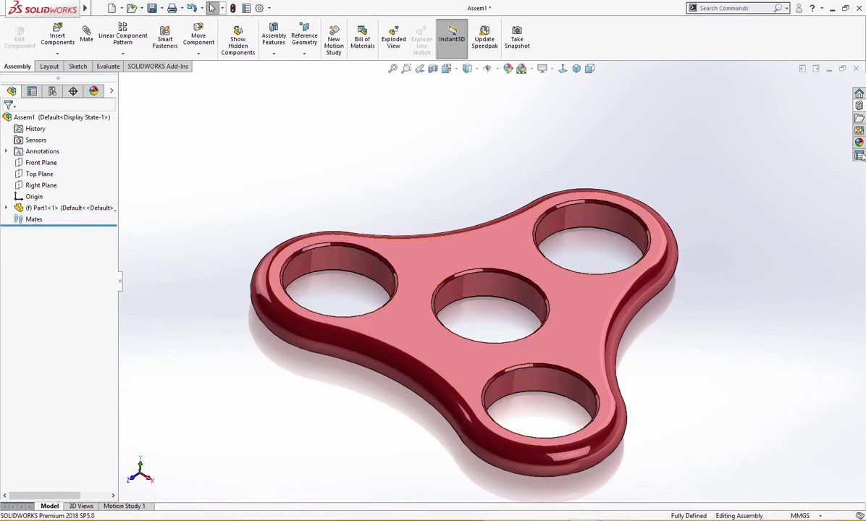
Insert a Detailed radial ball bearing with full balls and a cage into the centre hole
{"action": "left_click", "coordinate": [858, 106]}
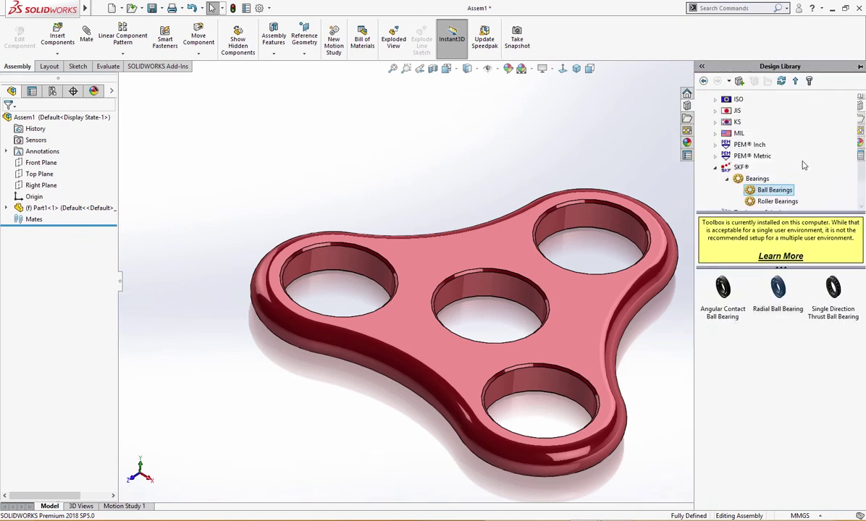
{"action": "left_click_drag", "start_coordinate": [782, 299], "coordinate": [499, 293]}
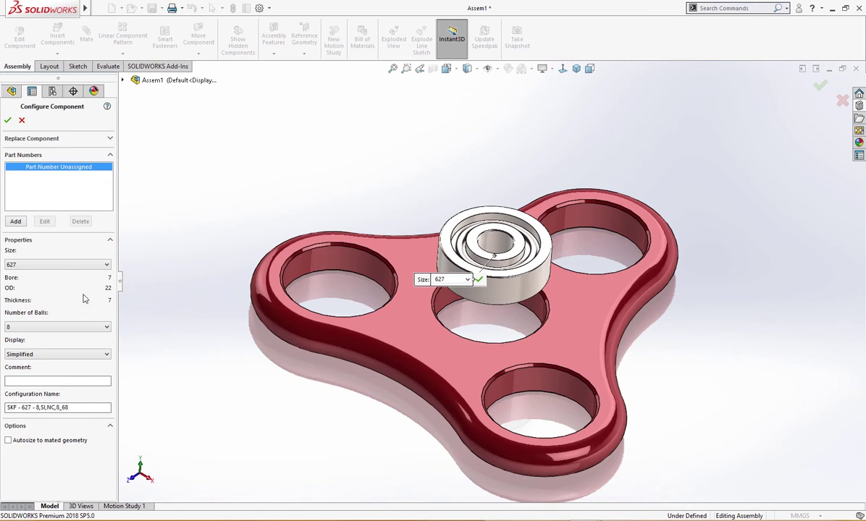
{"action": "left_click", "coordinate": [65, 328]}
{"action": "left_click", "coordinate": [52, 322]}
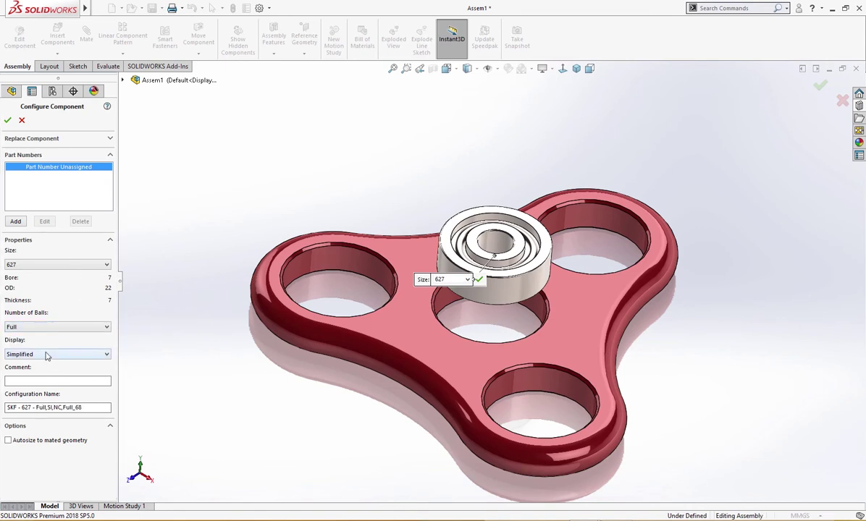
{"action": "left_click", "coordinate": [40, 354]}
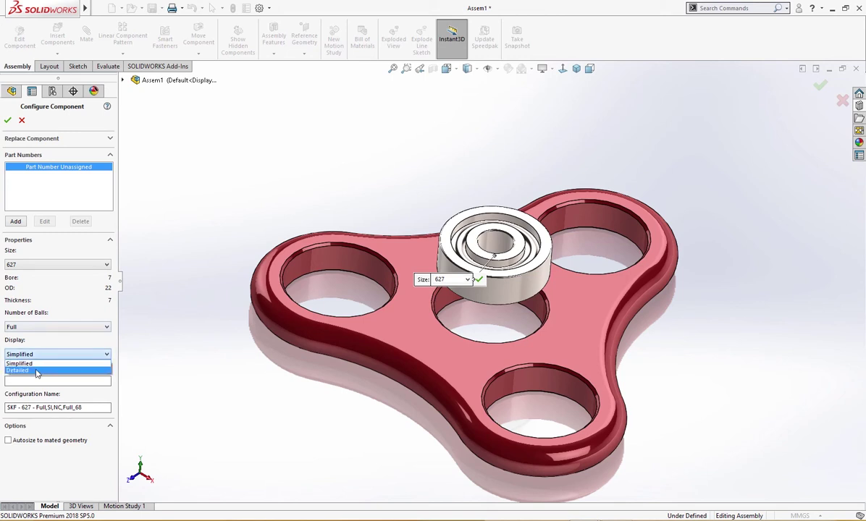
{"action": "left_click", "coordinate": [35, 383]}
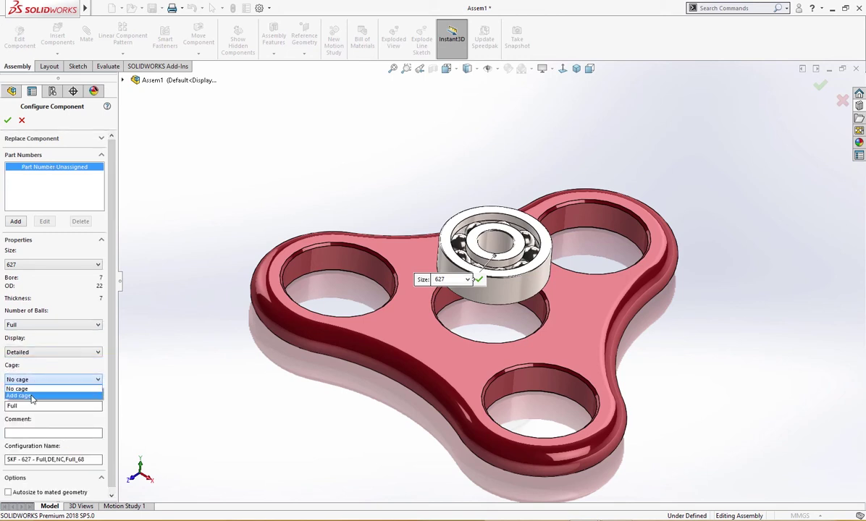
{"action": "left_click", "coordinate": [33, 395]}
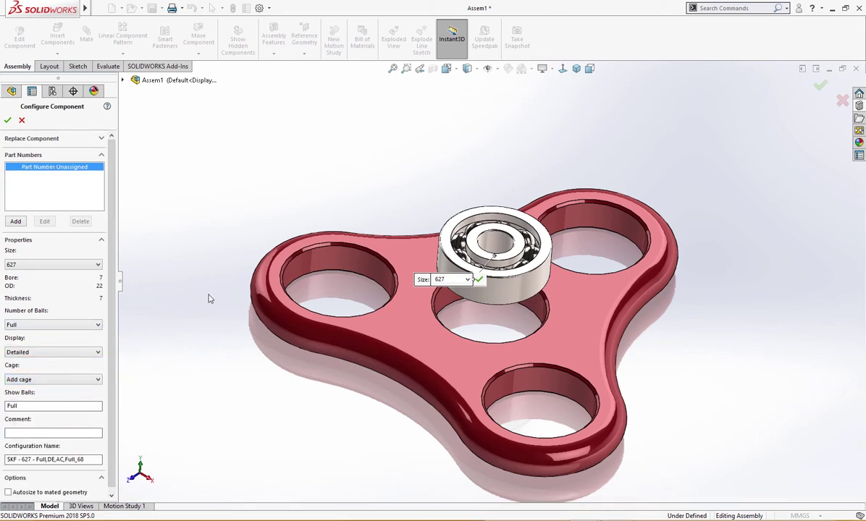
{"action": "left_click", "coordinate": [8, 122]}
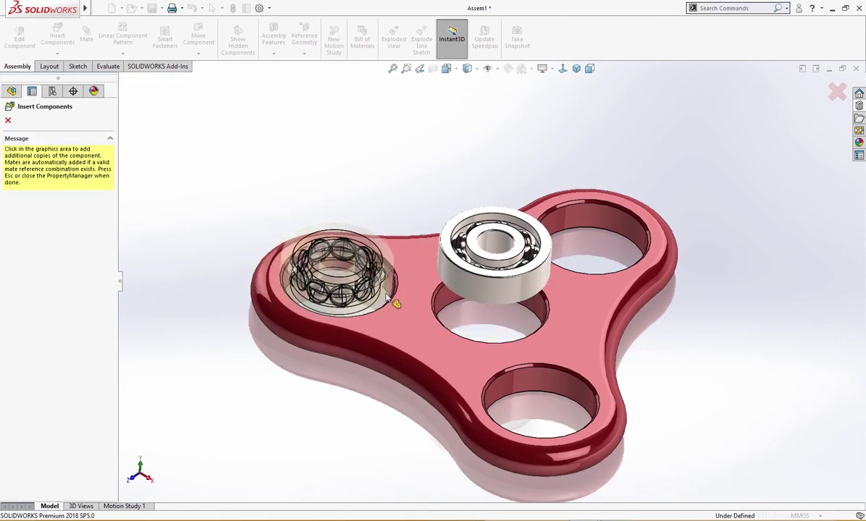
Drop bearing copies over the left, top-right and bottom holes
{"action": "left_click", "coordinate": [389, 296]}
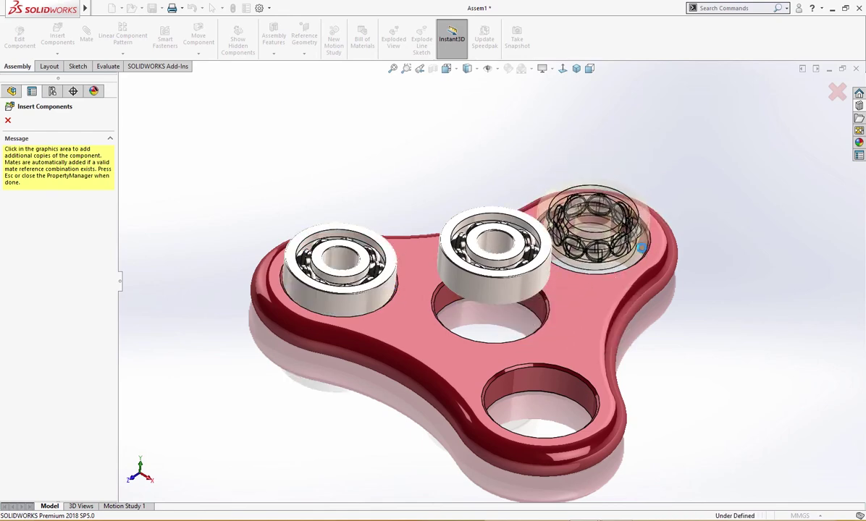
{"action": "left_click", "coordinate": [641, 248]}
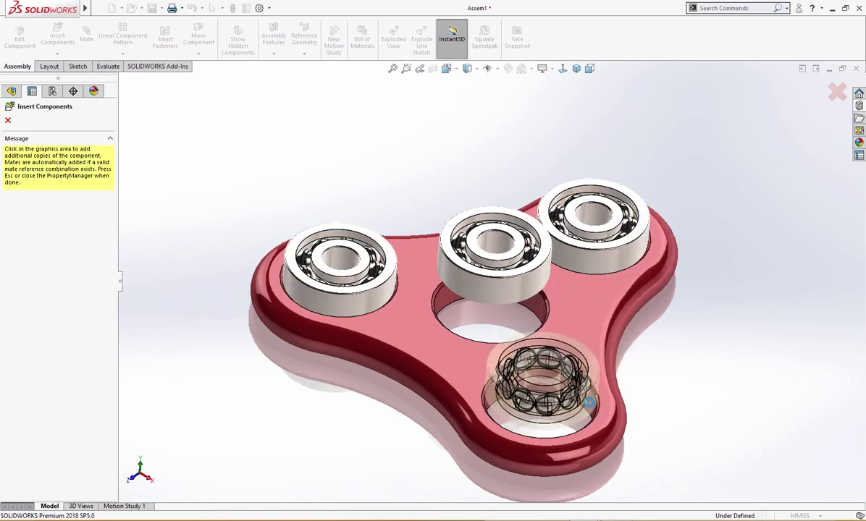
{"action": "left_click", "coordinate": [590, 404]}
Mate the left, middle, top-right and bottom bearing faces coincident with the spinner's top face
{"action": "key", "text": "Escape"}
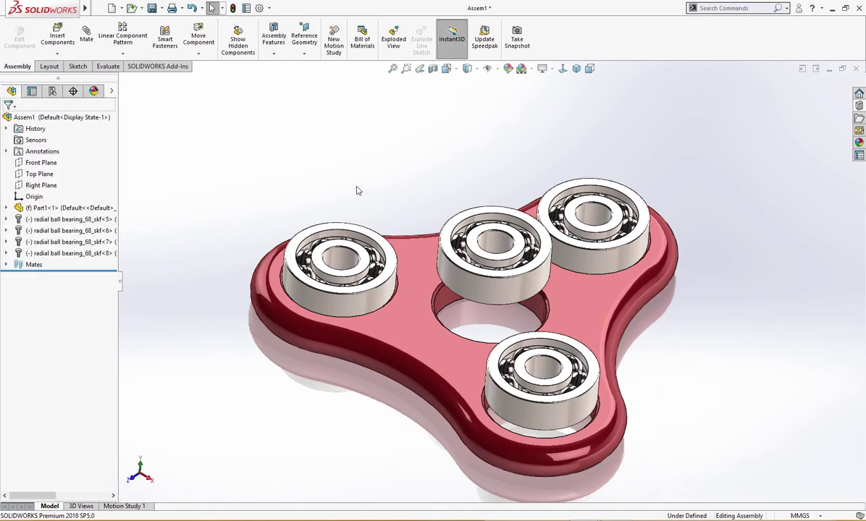
{"action": "left_click", "coordinate": [86, 35]}
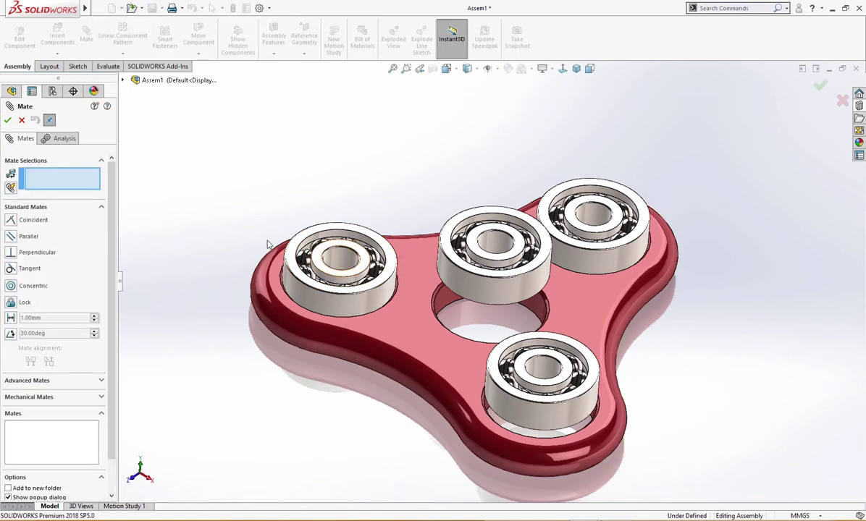
{"action": "left_click", "coordinate": [10, 189]}
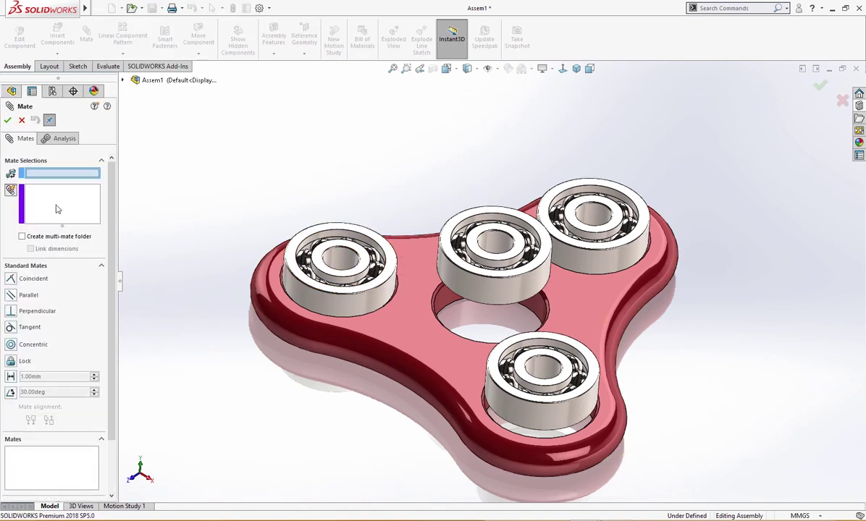
{"action": "left_click", "coordinate": [402, 274]}
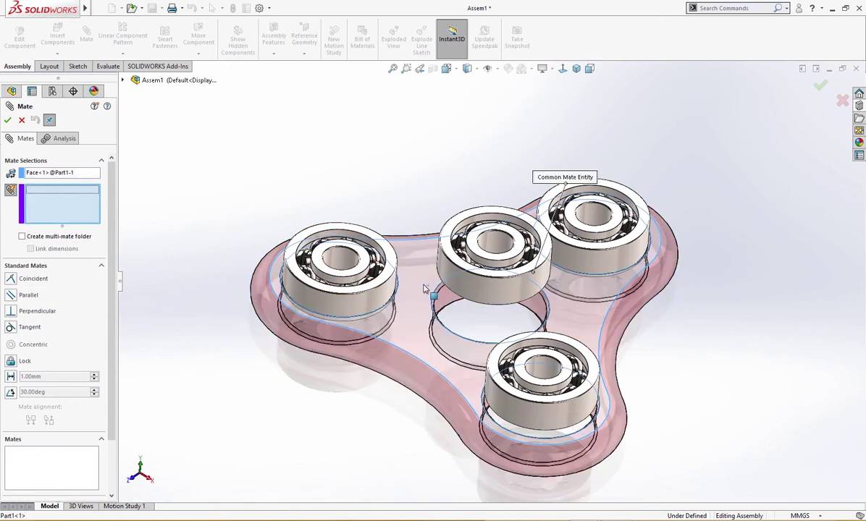
{"action": "left_click", "coordinate": [360, 233]}
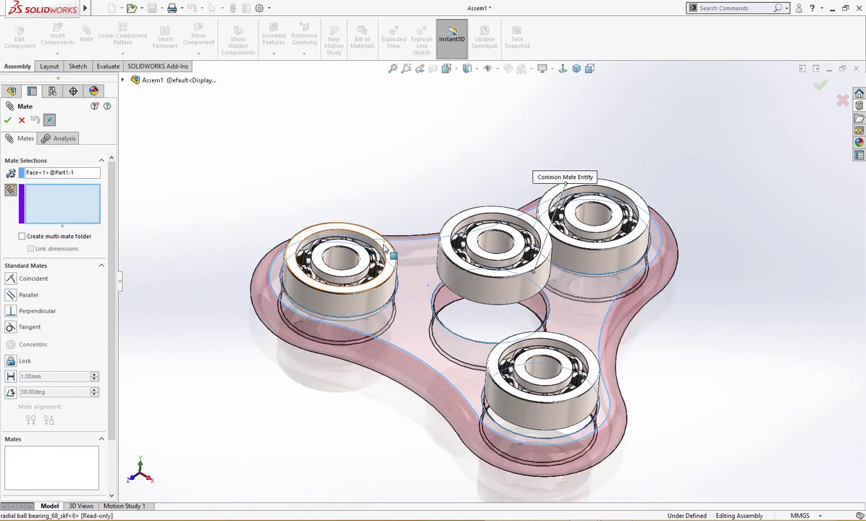
{"action": "left_click", "coordinate": [454, 255]}
{"action": "left_click", "coordinate": [626, 269]}
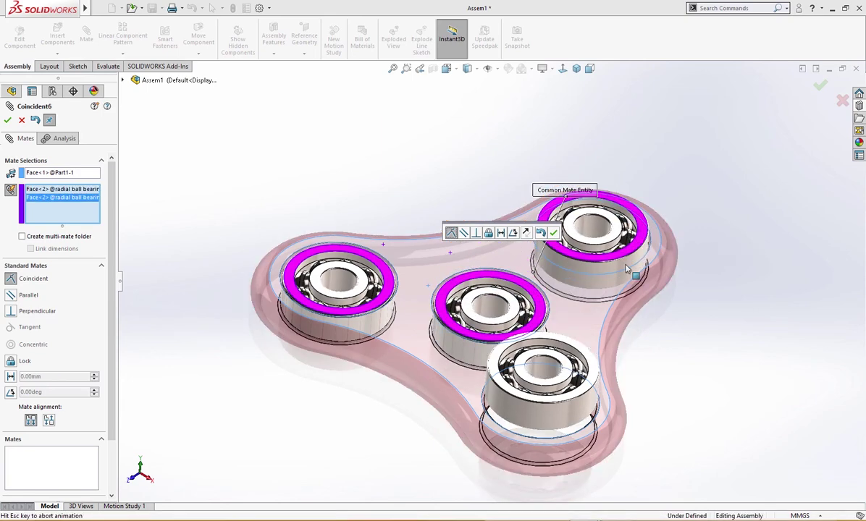
{"action": "left_click", "coordinate": [592, 368]}
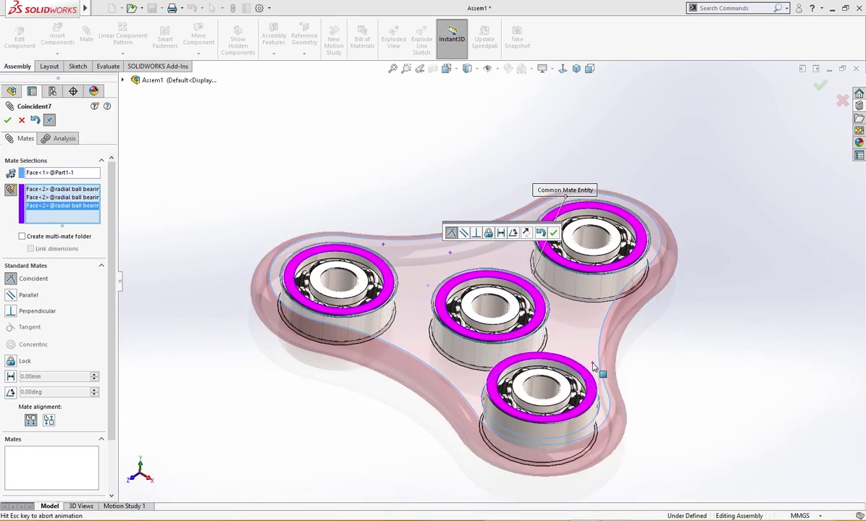
{"action": "left_click", "coordinate": [554, 233]}
Float Part1, fix the middle bearing, and drag the spinner to test its rotation
{"action": "left_click", "coordinate": [8, 119]}
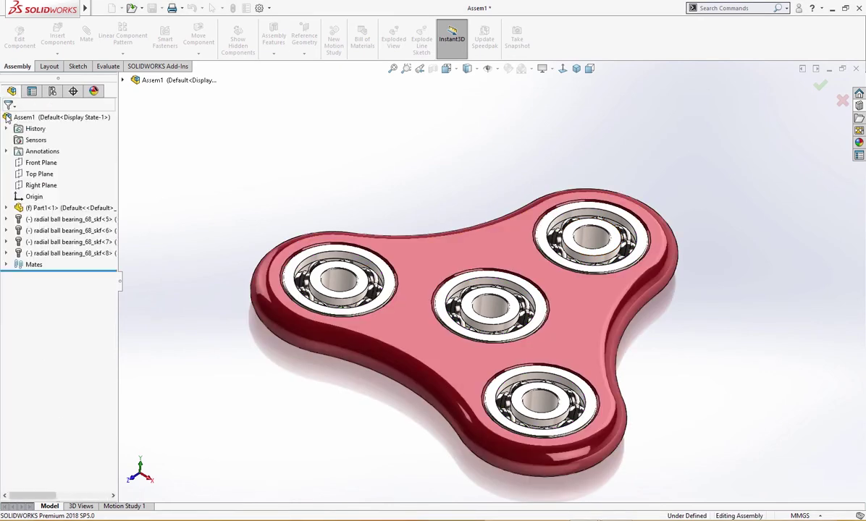
{"action": "mouse_move", "coordinate": [205, 172]}
{"action": "middle_mouse_down"}
{"action": "mouse_move", "coordinate": [309, 243]}
{"action": "mouse_move", "coordinate": [259, 214]}
{"action": "middle_mouse_up"}
{"action": "right_click_drag", "start_coordinate": [246, 213], "coordinate": [166, 196]}
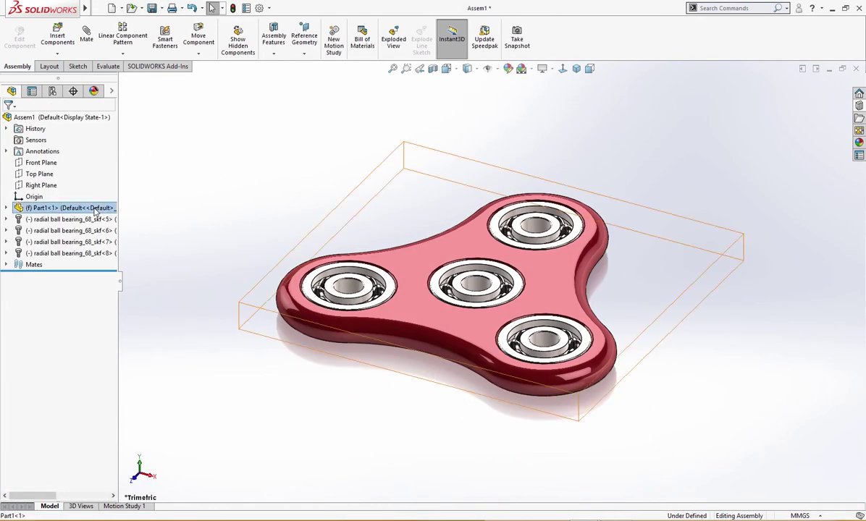
{"action": "right_click", "coordinate": [91, 208]}
{"action": "left_click", "coordinate": [128, 317]}
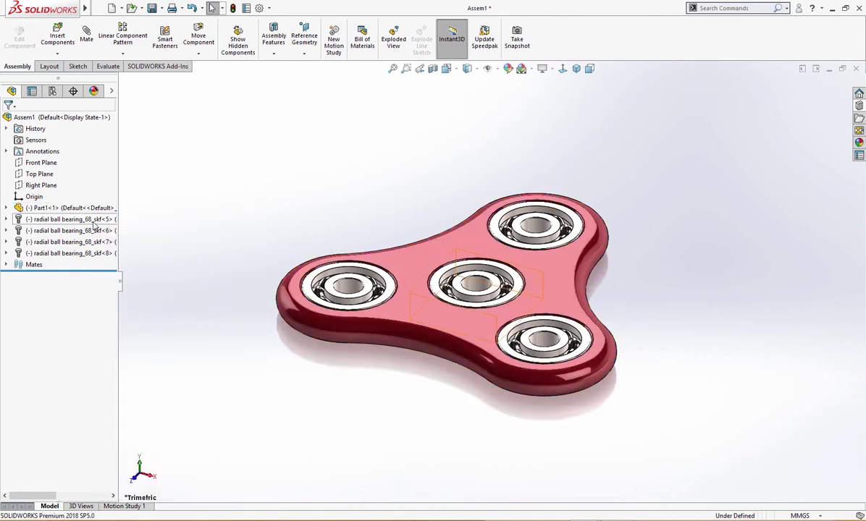
{"action": "left_click", "coordinate": [92, 220]}
{"action": "right_click", "coordinate": [94, 226]}
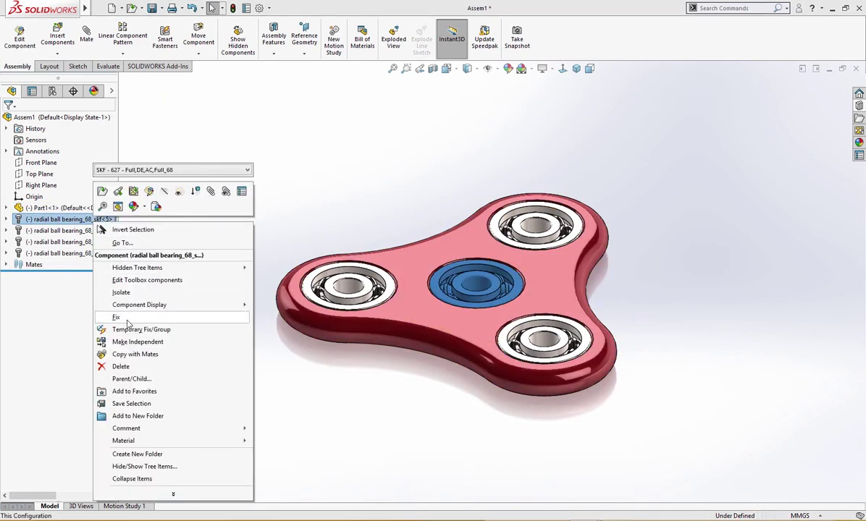
{"action": "left_click", "coordinate": [116, 317]}
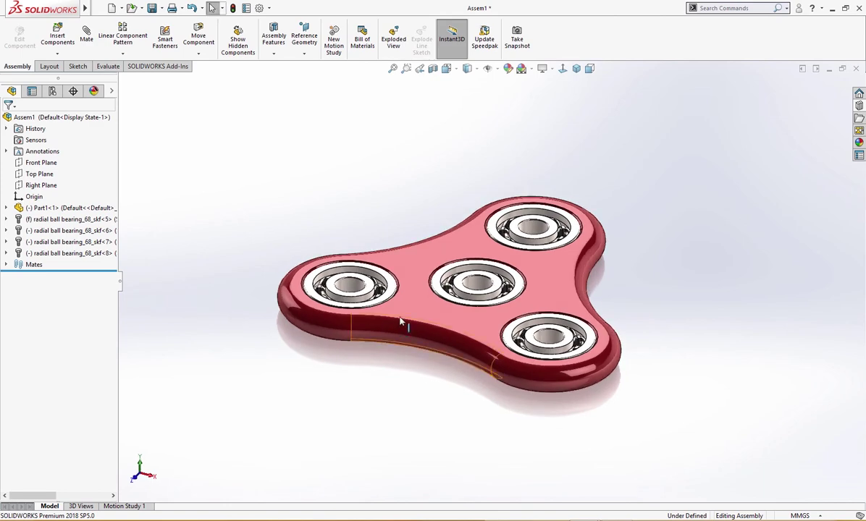
{"action": "mouse_move", "coordinate": [529, 344]}
{"action": "left_mouse_down"}
{"action": "mouse_move", "coordinate": [608, 273]}
{"action": "mouse_move", "coordinate": [398, 221]}
{"action": "mouse_move", "coordinate": [599, 329]}
{"action": "mouse_move", "coordinate": [402, 293]}
{"action": "mouse_move", "coordinate": [525, 248]}
{"action": "mouse_move", "coordinate": [580, 329]}
{"action": "mouse_move", "coordinate": [518, 400]}
{"action": "mouse_move", "coordinate": [583, 282]}
{"action": "mouse_move", "coordinate": [506, 333]}
{"action": "mouse_move", "coordinate": [535, 304]}
{"action": "mouse_move", "coordinate": [456, 300]}
{"action": "mouse_move", "coordinate": [545, 354]}
{"action": "left_mouse_up"}
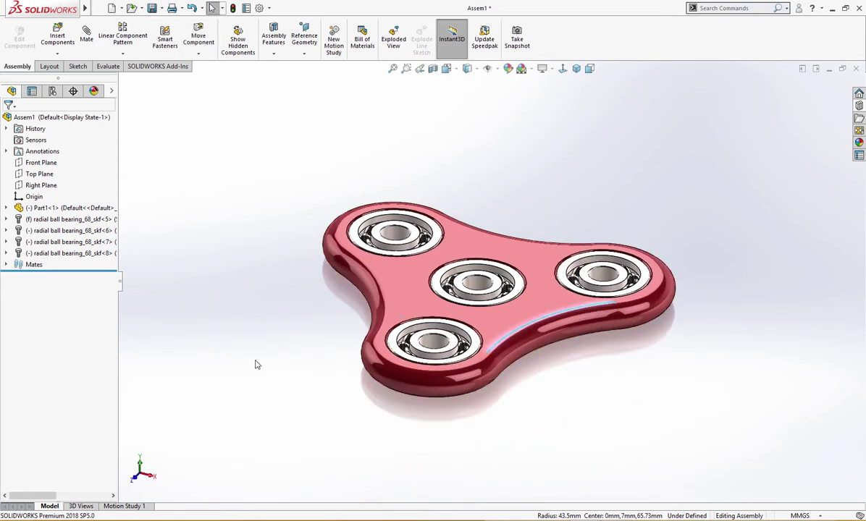
{"action": "key", "text": "Escape"}
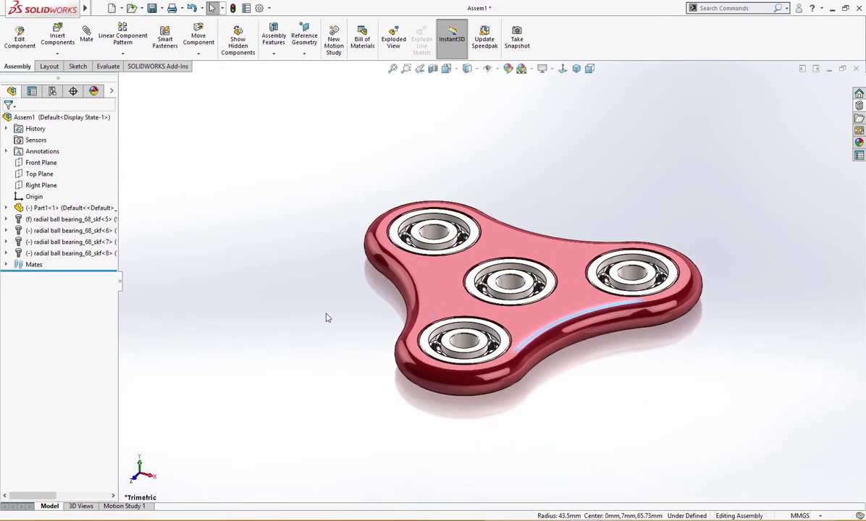
In Motion Study 1, add a rotary motor driving the spinner's top face
{"action": "left_click", "coordinate": [135, 507]}
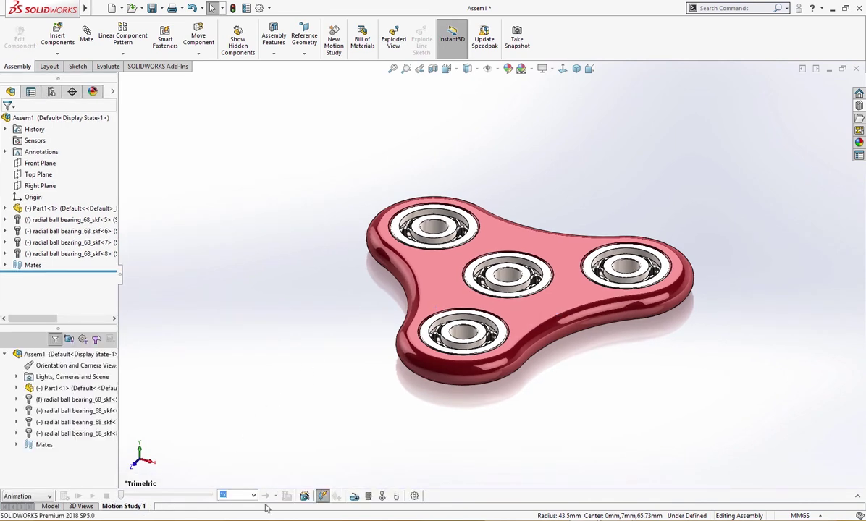
{"action": "left_click", "coordinate": [354, 497]}
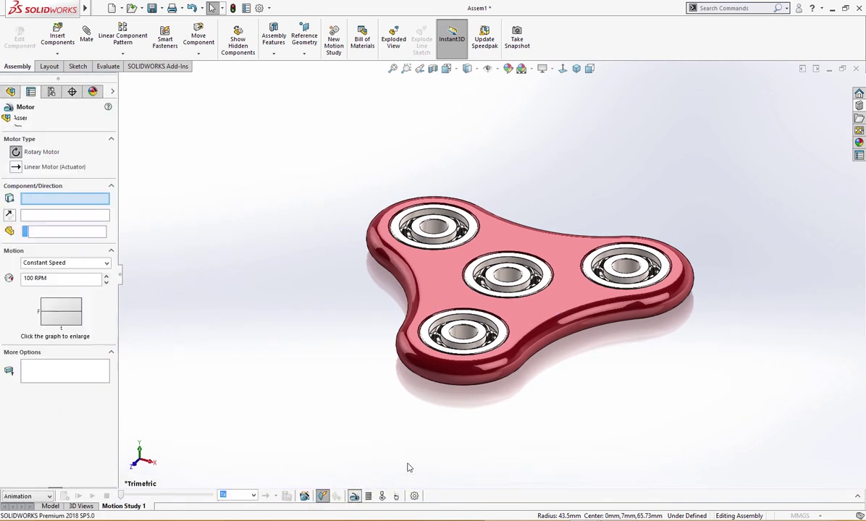
{"action": "left_click", "coordinate": [541, 298]}
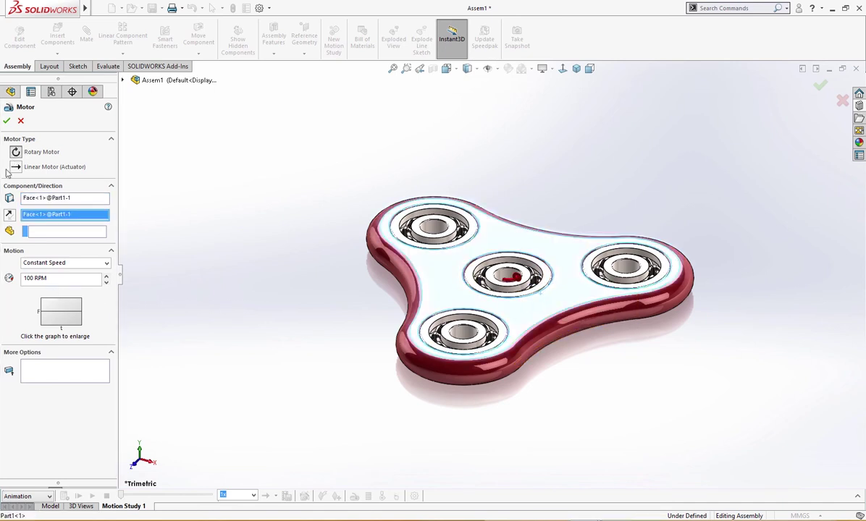
{"action": "left_click", "coordinate": [7, 121]}
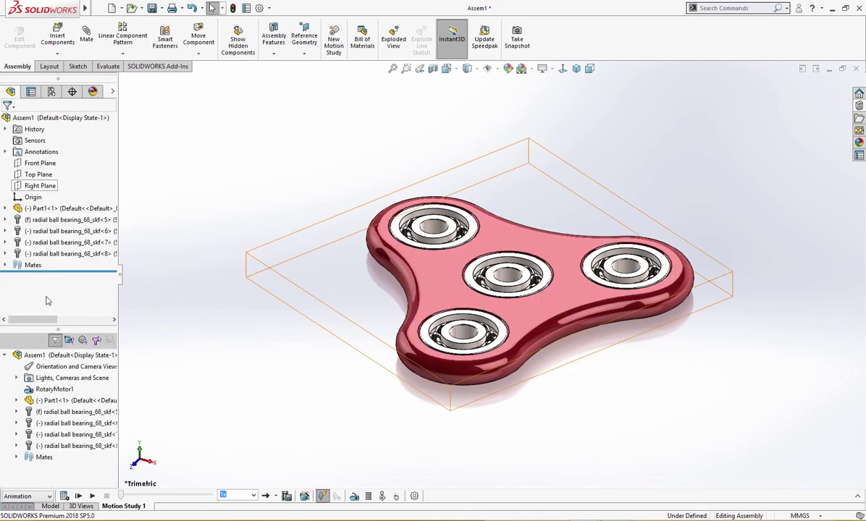
Calculate the spinning motion, replay the animation, then stop playback
{"action": "left_click", "coordinate": [65, 496]}
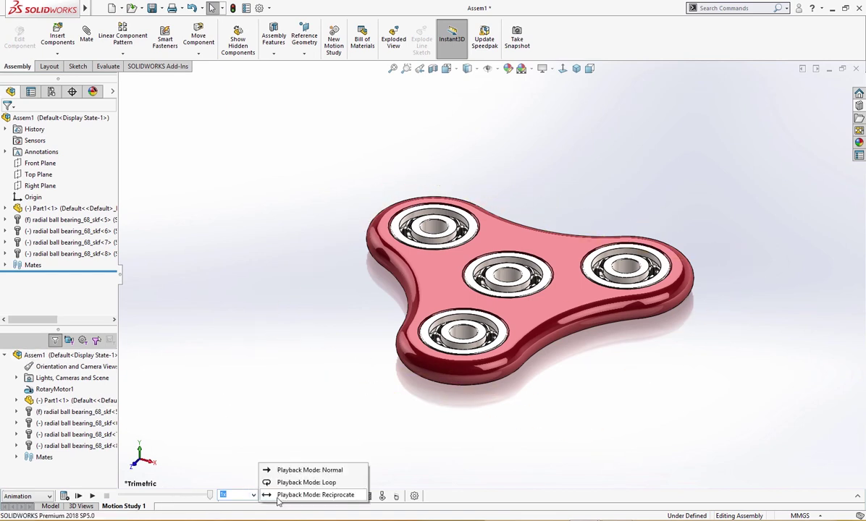
{"action": "left_click", "coordinate": [91, 497]}
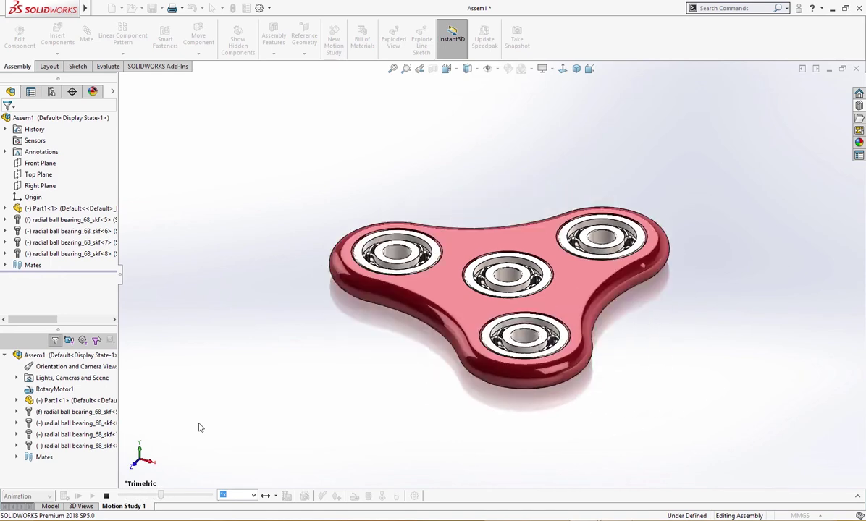
{"action": "left_click", "coordinate": [106, 497]}
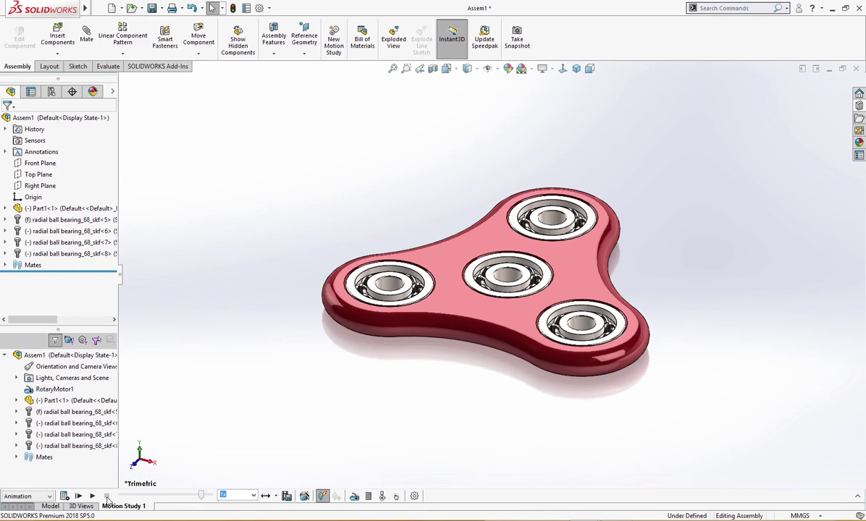
Leave the timeline for the Model tab and show the finished spinner in trimetric view
{"action": "left_click", "coordinate": [215, 496]}
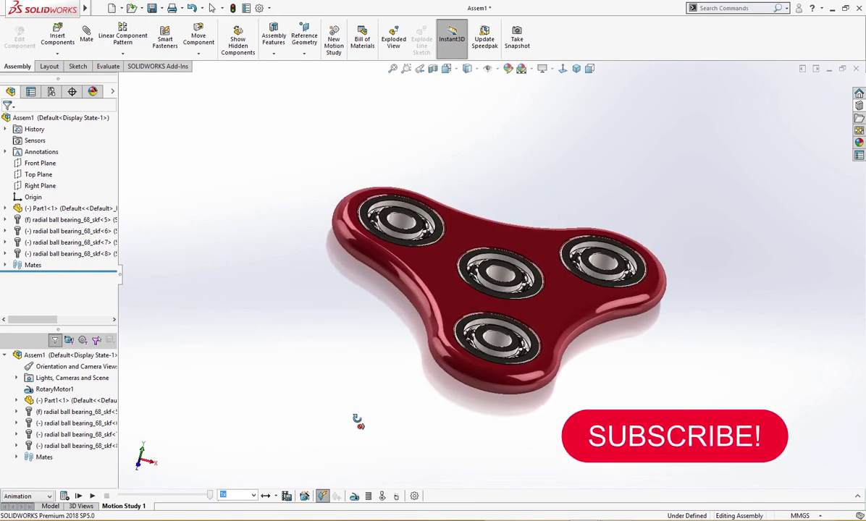
{"action": "left_click", "coordinate": [60, 507]}
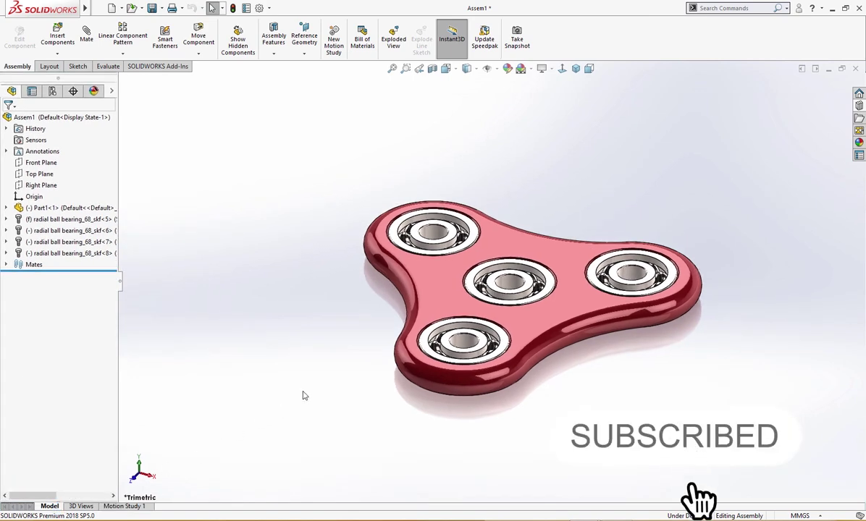
{"action": "middle_click_drag", "start_coordinate": [304, 394], "coordinate": [309, 396]}
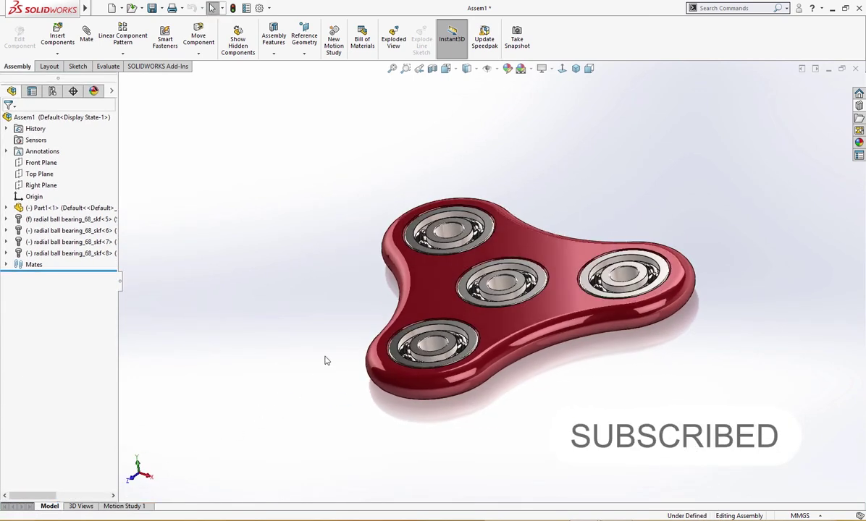
{"action": "key", "text": "ctrl+7"}
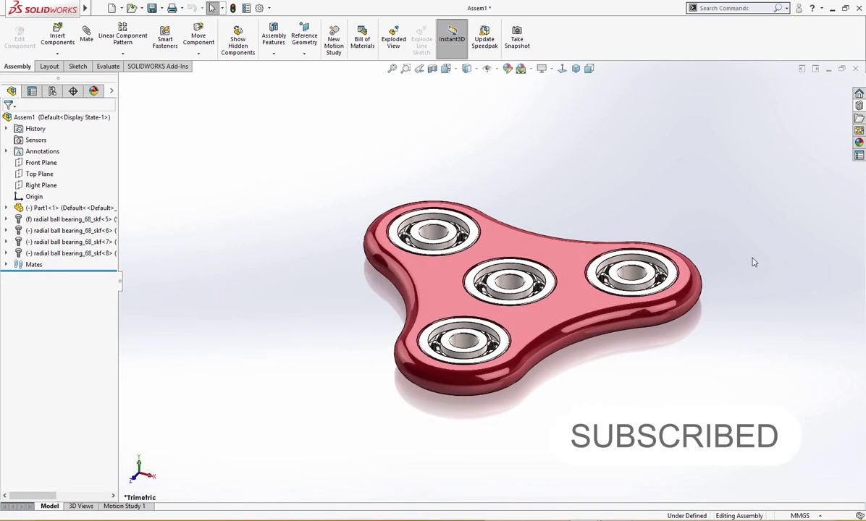